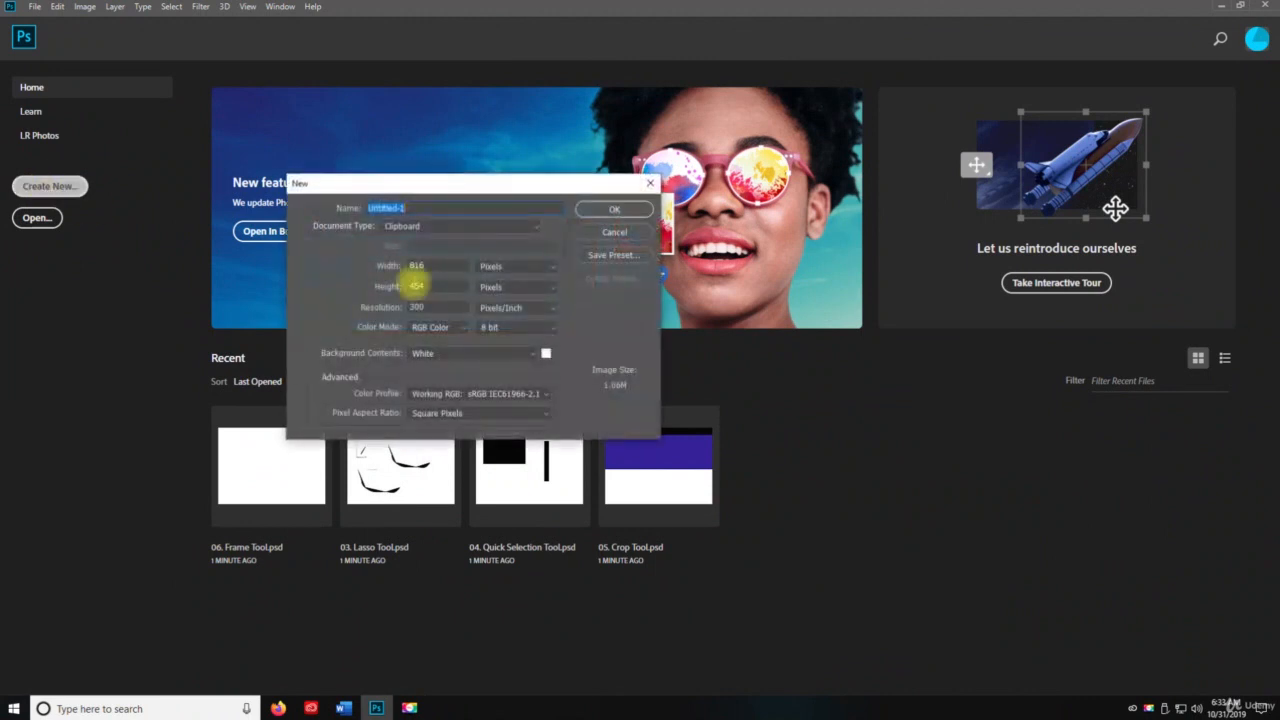
Step: Create a new document named Eyedropper Tool with the Default Photoshop Size document type
type("Eyedroppe")
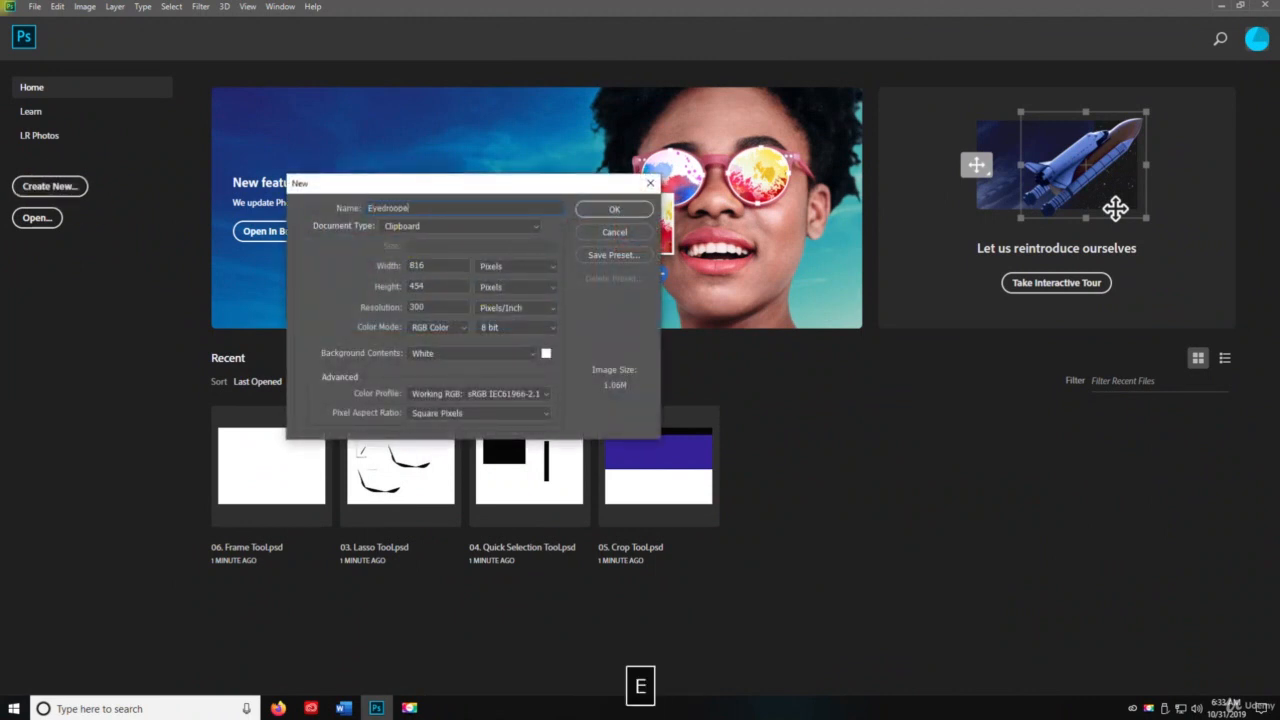
key("BackSpace")
key("BackSpace")
type("pper Tool")
left_click(414, 227)
left_click(415, 252)
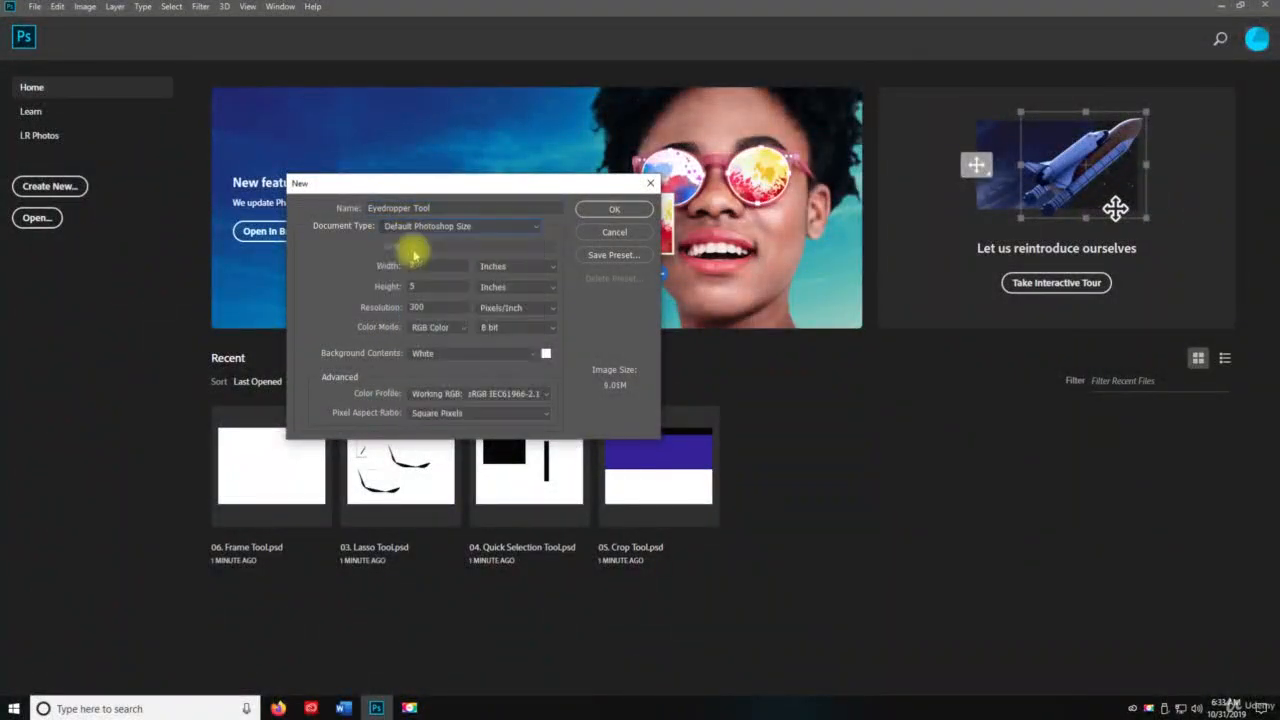
left_click(615, 211)
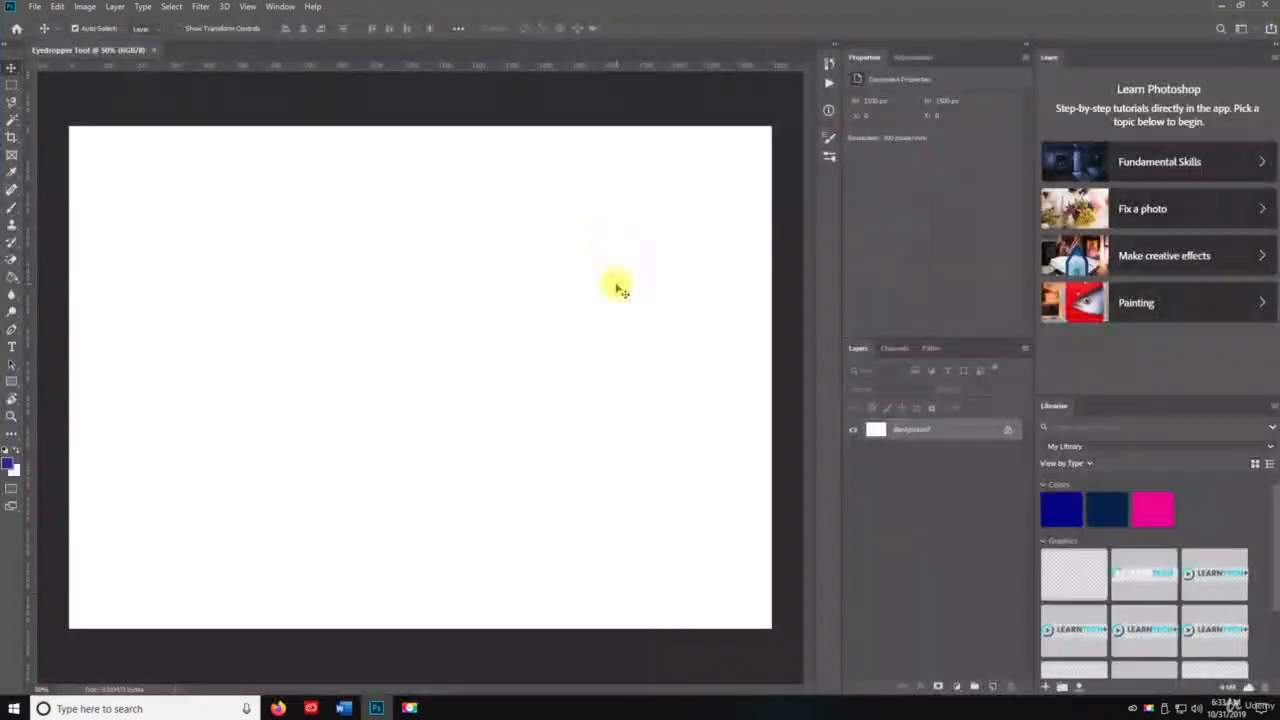
Step: Add a new layer and marquee-select a rectangle about 2.03 × 1.34 in near the canvas's upper-left corner
left_click(11, 172)
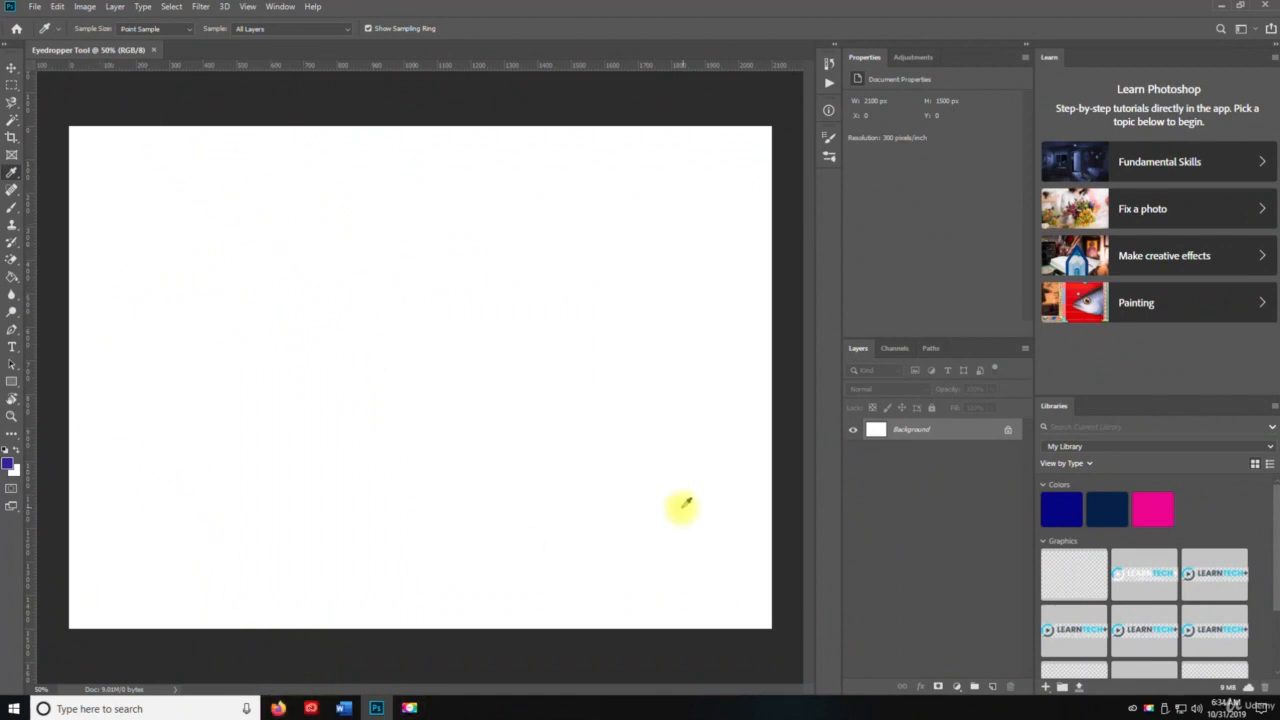
left_click(990, 685)
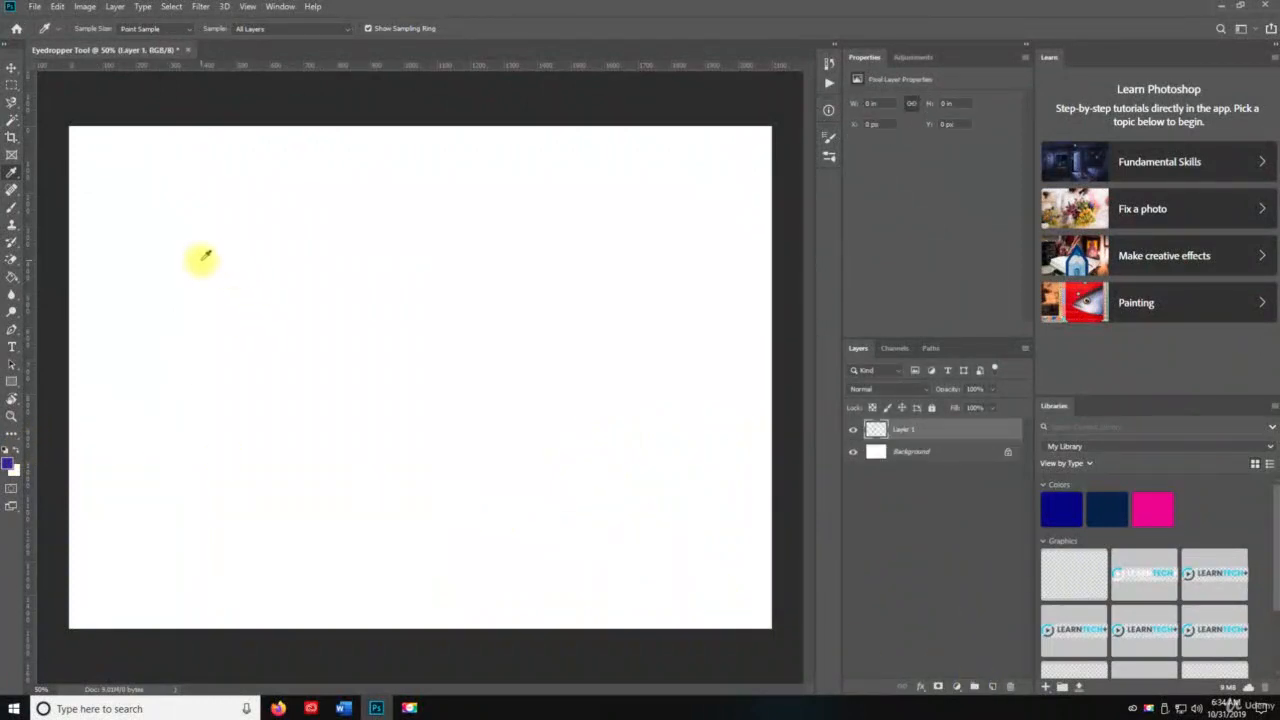
key("m")
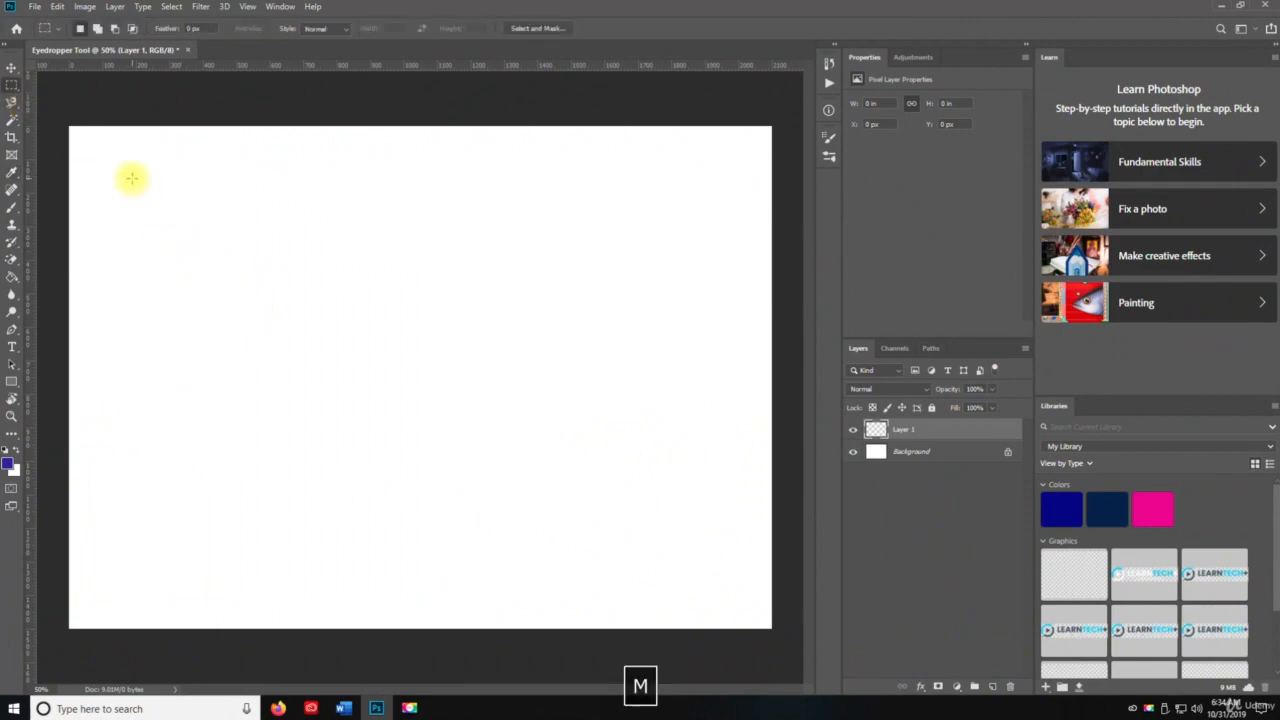
left_click_drag(128, 183, 329, 314)
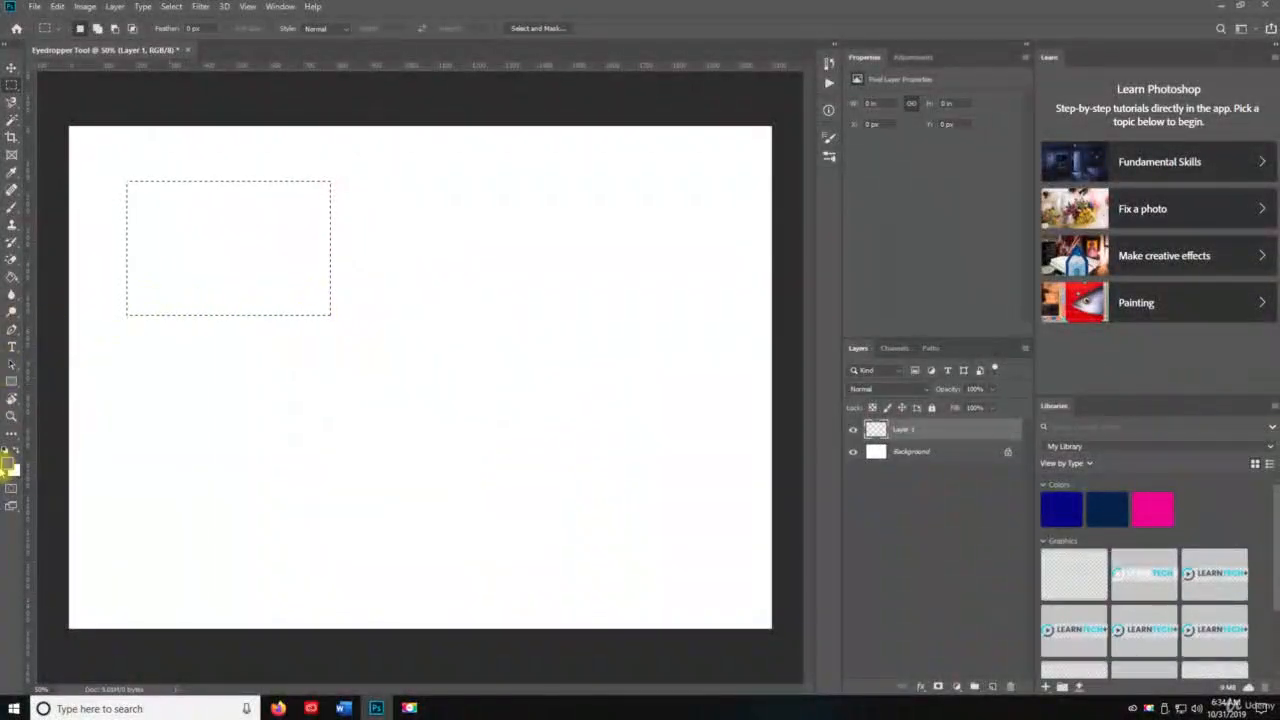
Step: Set the foreground color to dark green 1e6d26, fill the rectangular selection with it and deselect
left_click(9, 465)
left_click(647, 270)
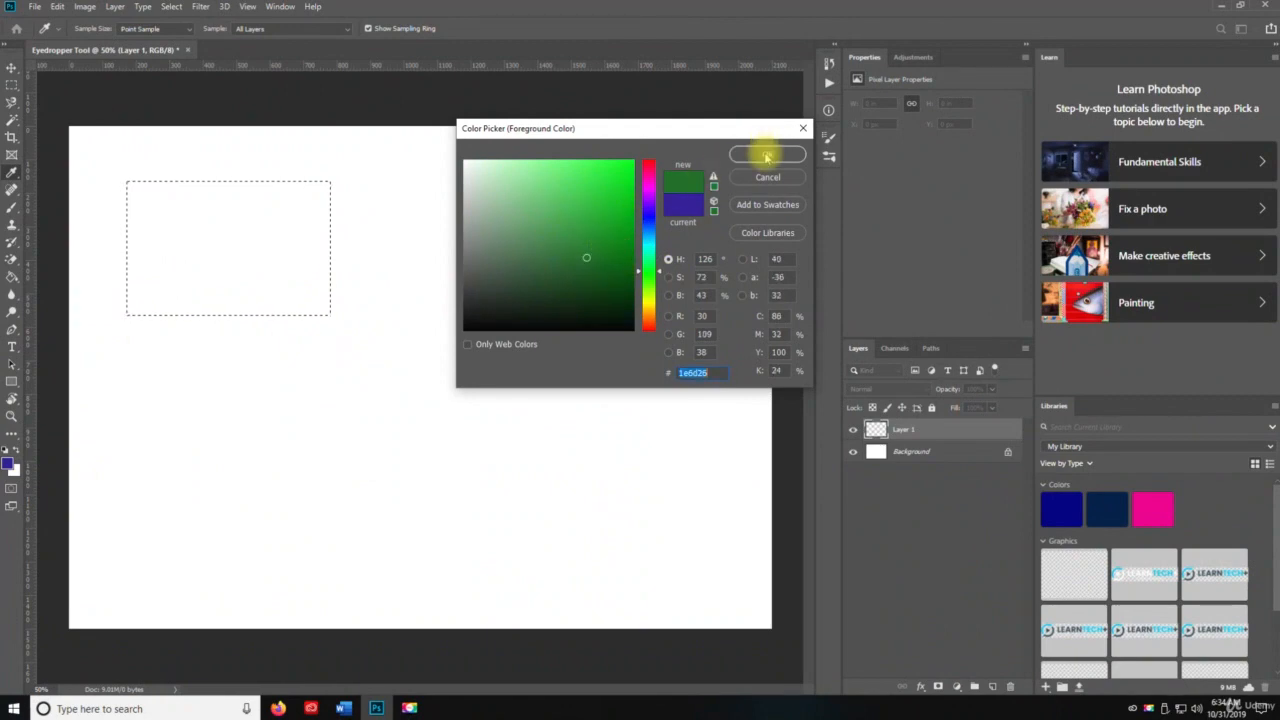
left_click(767, 154)
key("g")
left_click(262, 265)
key("ctrl+d")
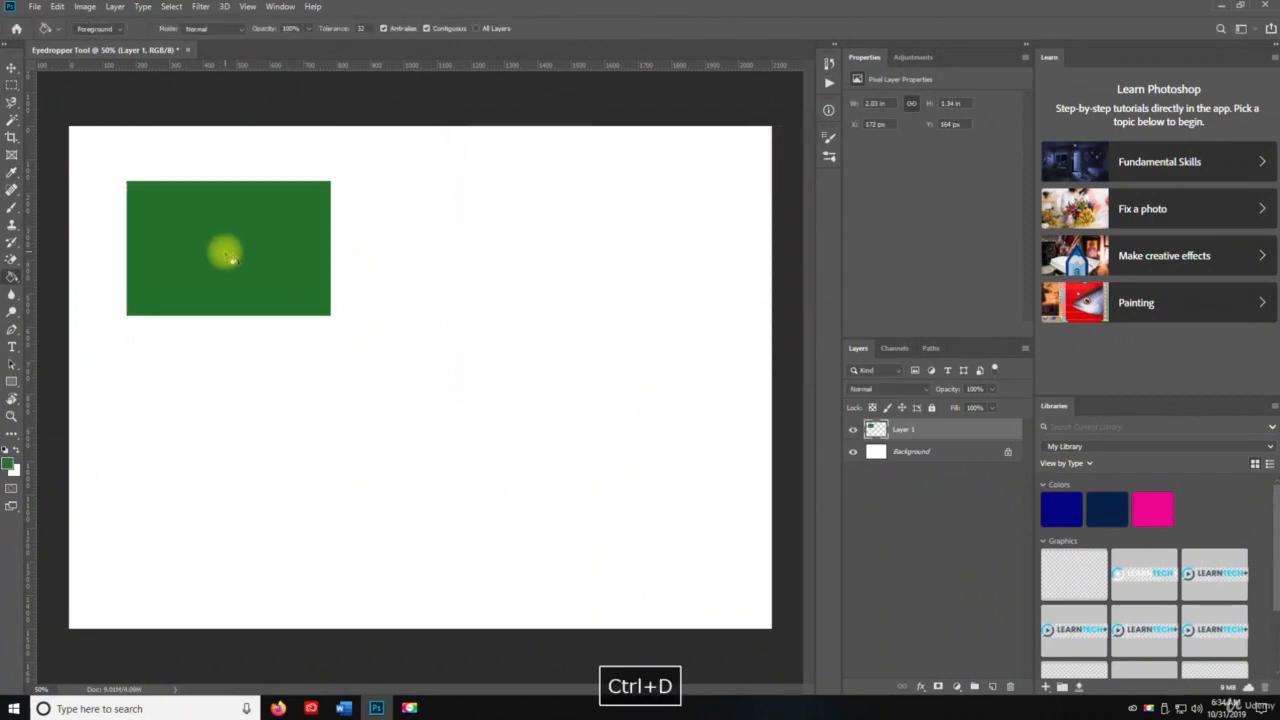
Step: Duplicate the green rectangle to about X 838 px, Y 588 px and fill the copy with red (RGB 192, 31, 31)
key("v")
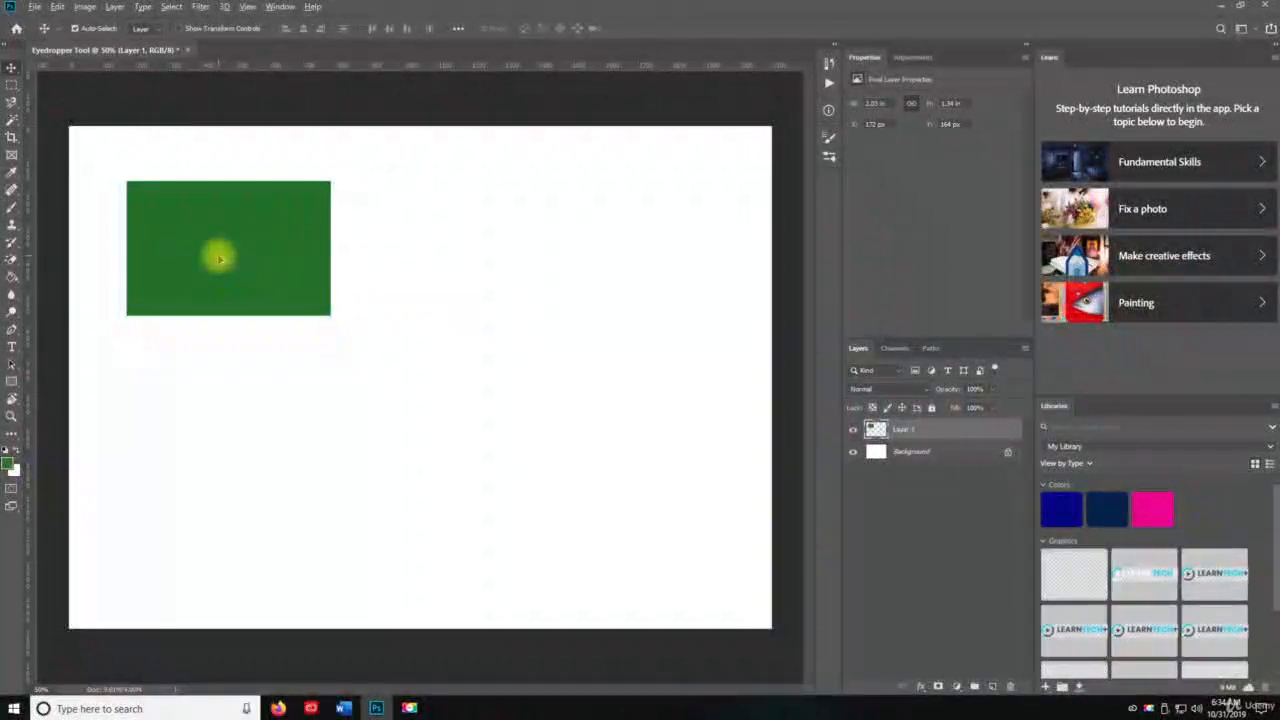
left_click_drag(222, 261, 441, 401)
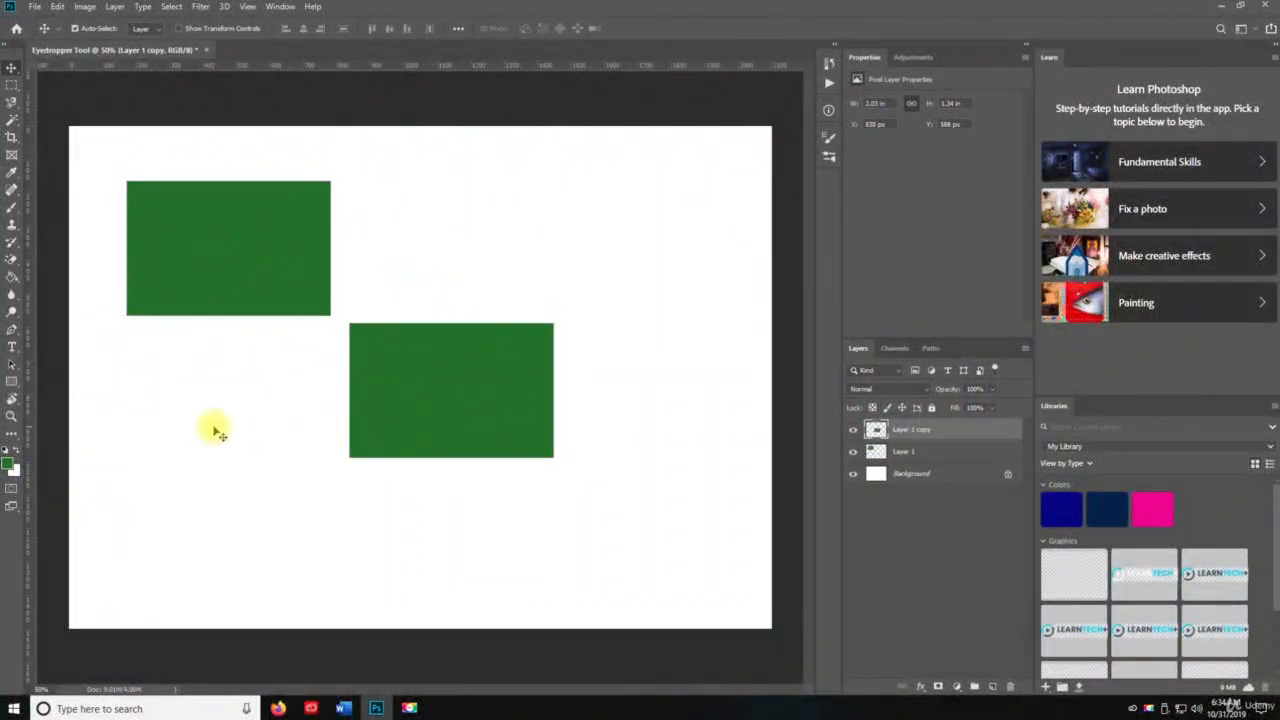
left_click(9, 464)
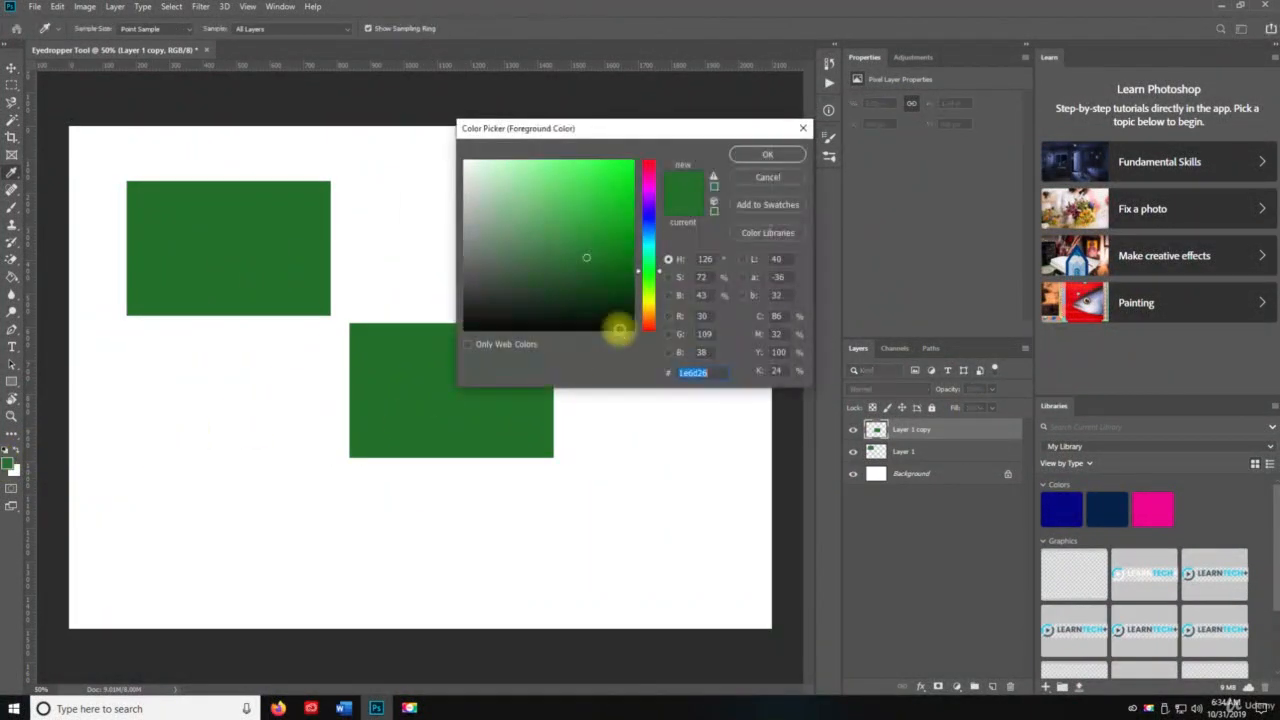
left_click(648, 168)
mouse_move(650, 172)
left_mouse_down()
mouse_move(609, 189)
mouse_move(641, 179)
mouse_move(642, 161)
left_mouse_up()
left_click(606, 202)
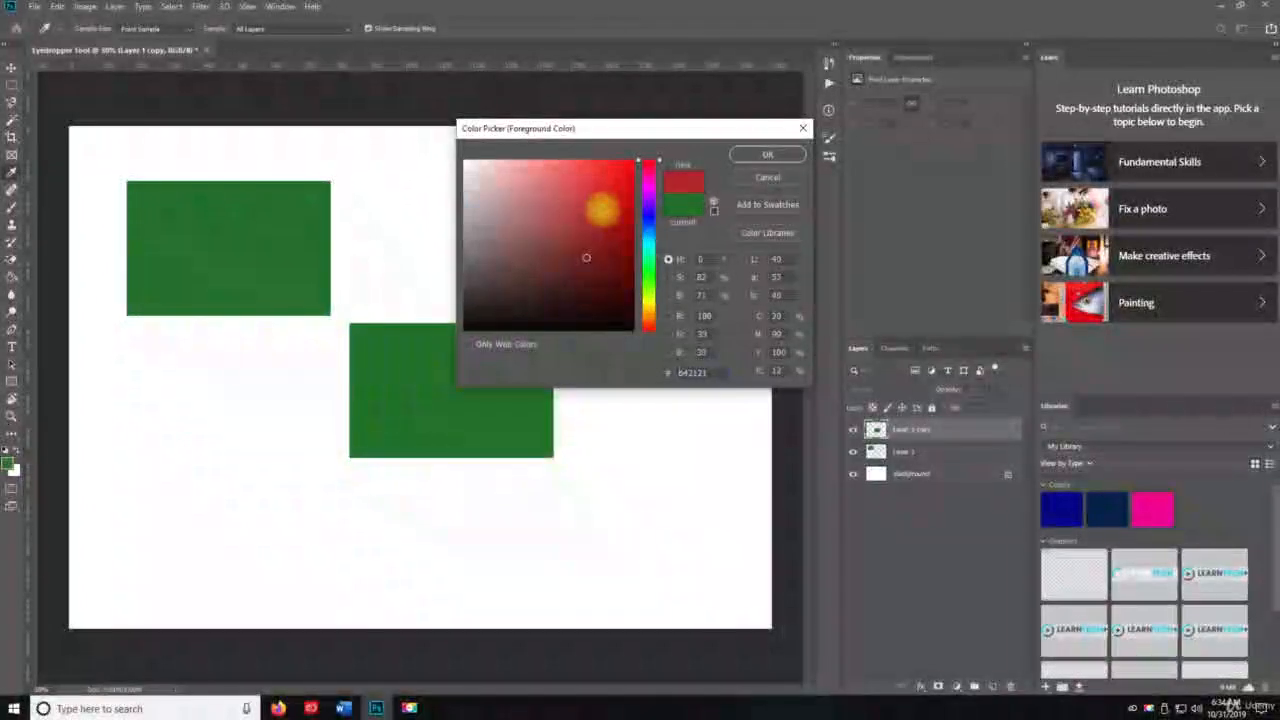
left_click(748, 155)
key("g")
left_click(477, 363)
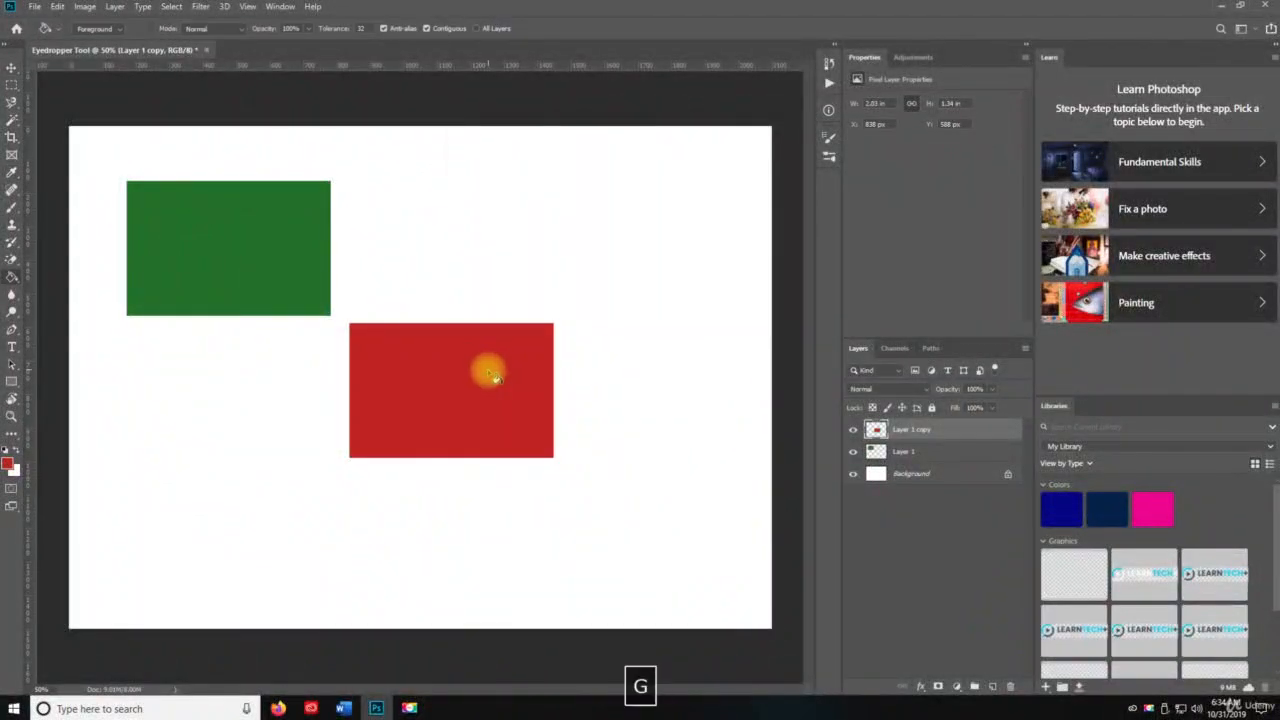
Step: Sample the rectangles with the Eyedropper Tool, making green the background color and red the foreground color
key("v")
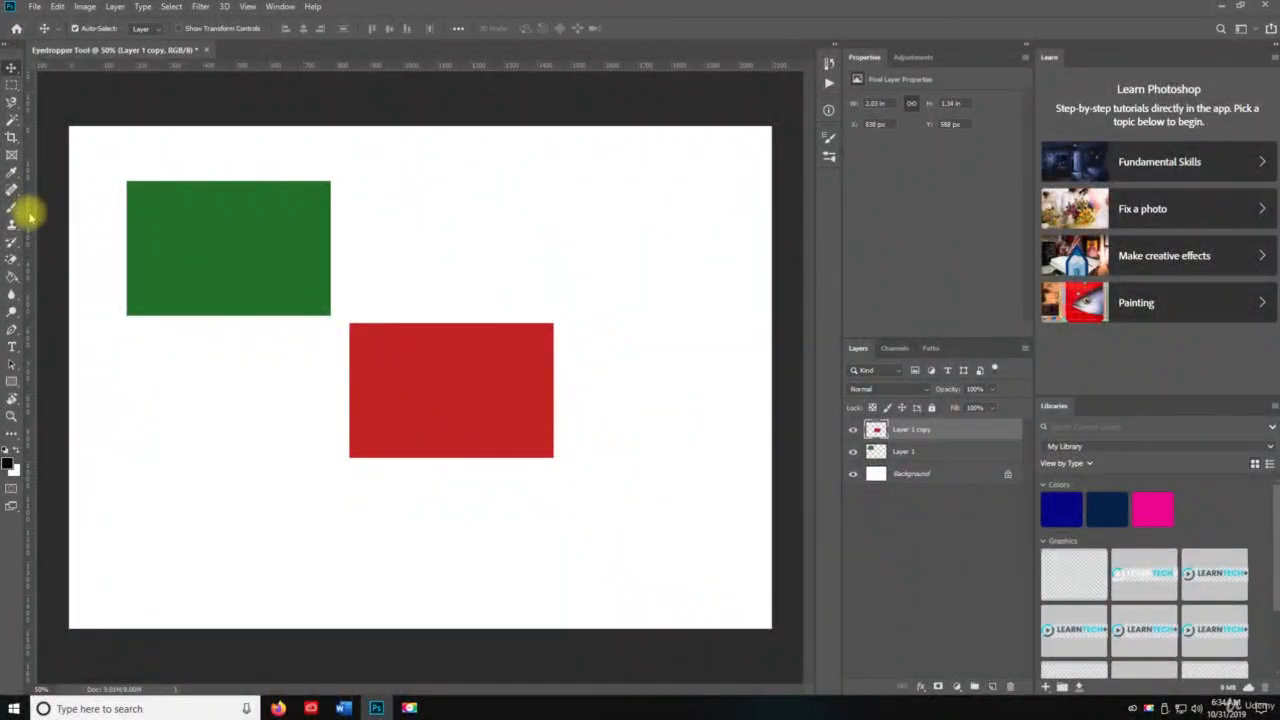
key("i")
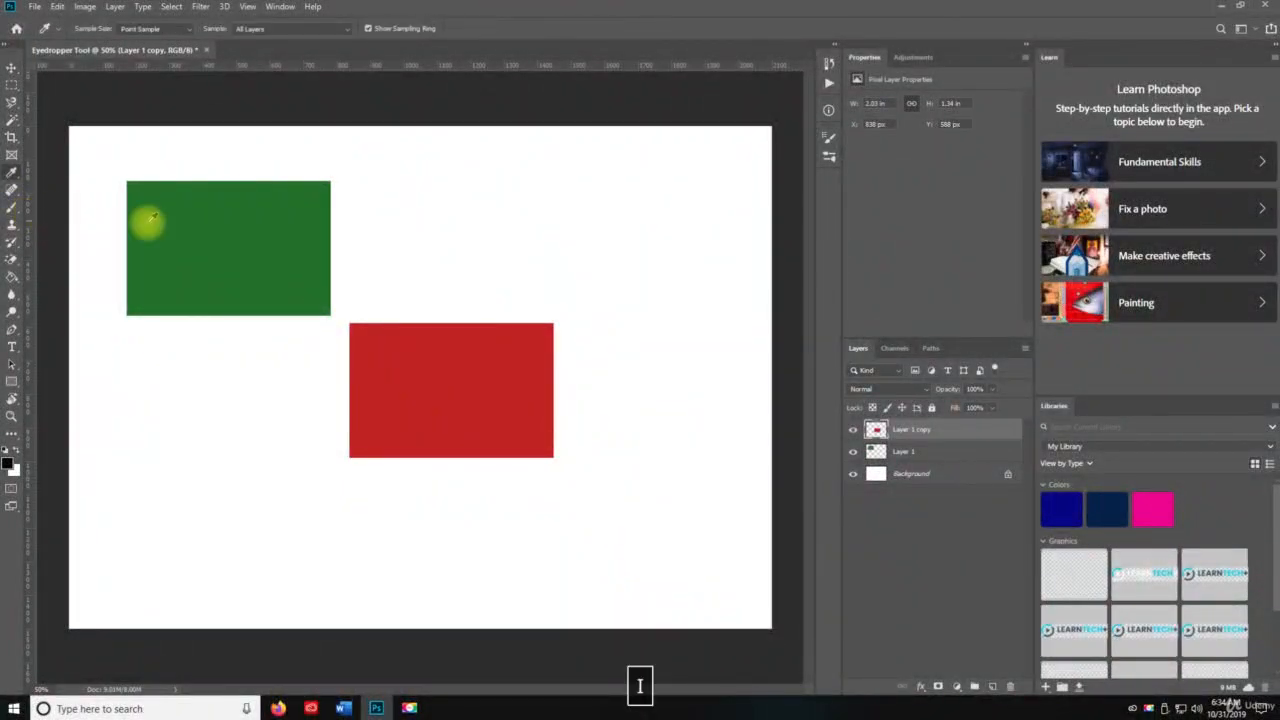
left_click_drag(204, 231, 177, 297)
left_click(208, 247)
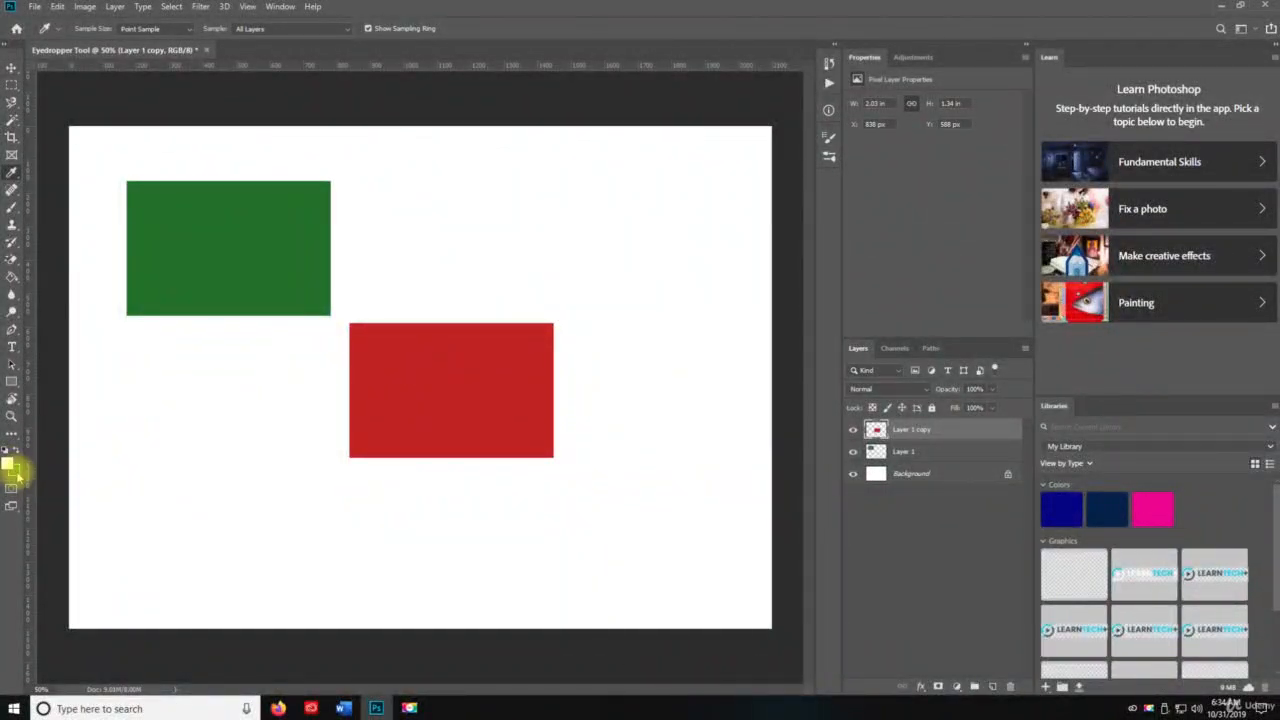
left_click(511, 394)
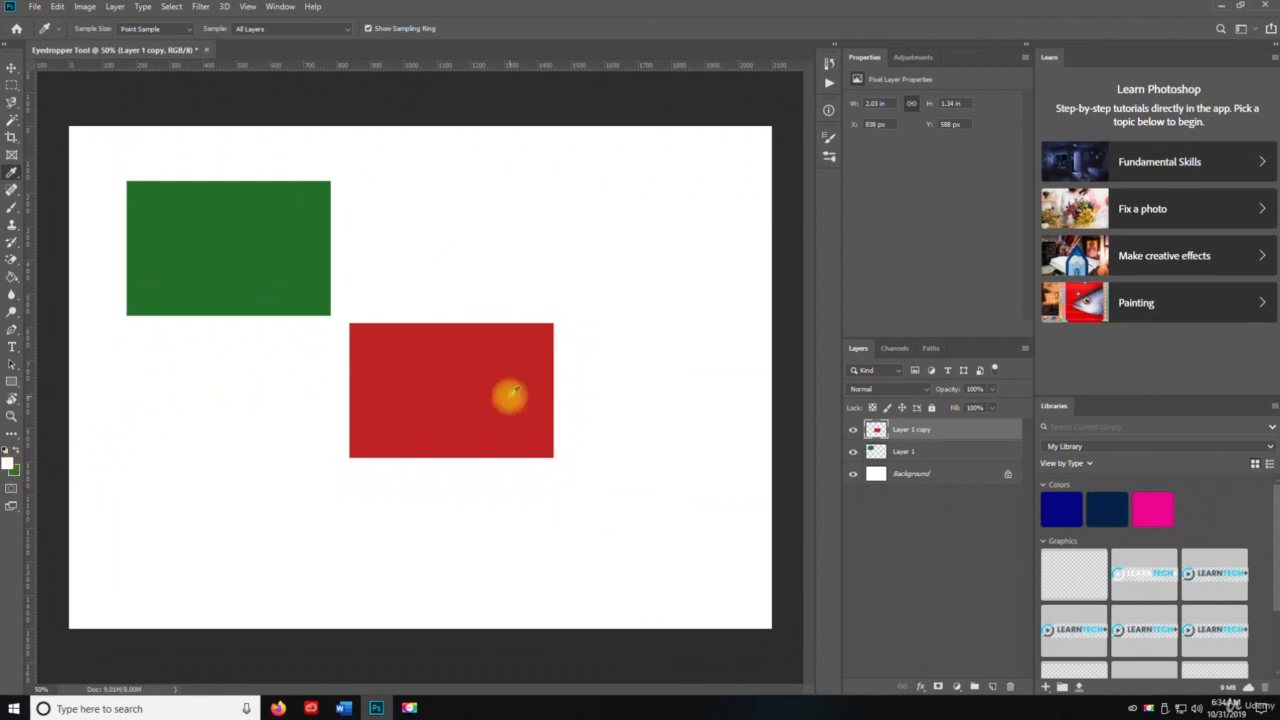
left_click(511, 393)
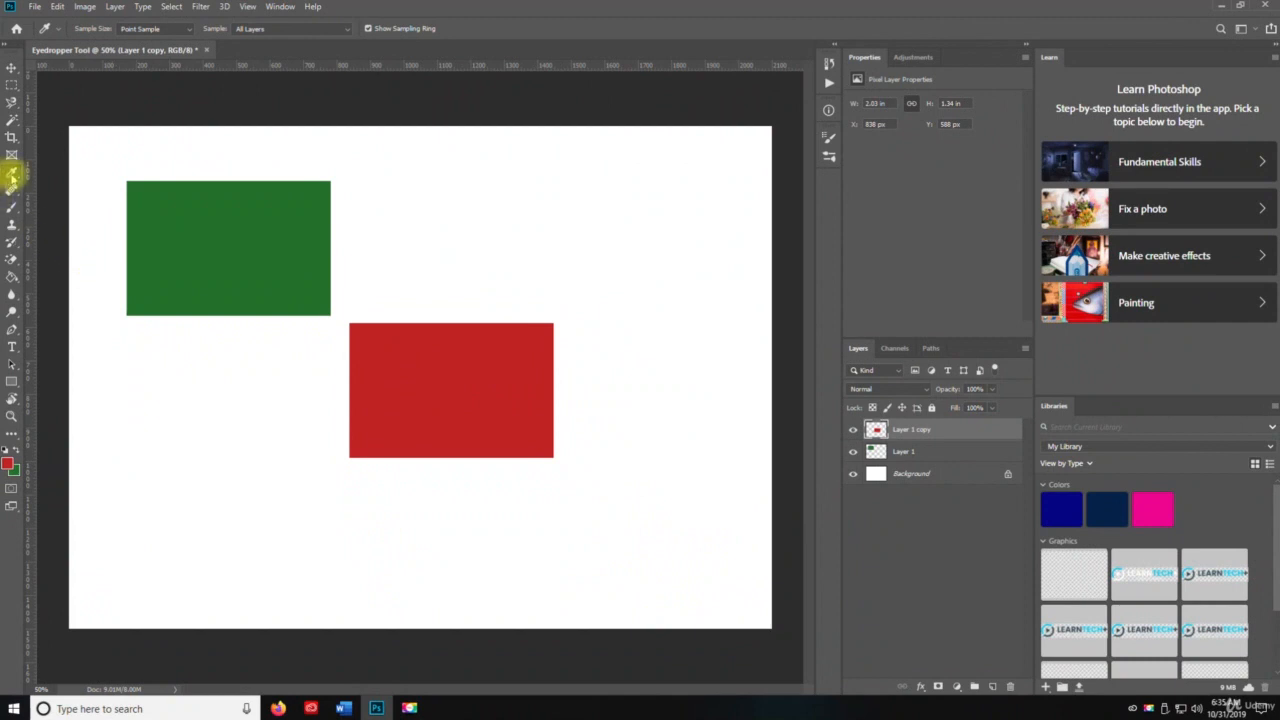
Step: Place color sampler points with the Color Sampler Tool, one on the green rectangle and two on the red rectangle
right_click(12, 175)
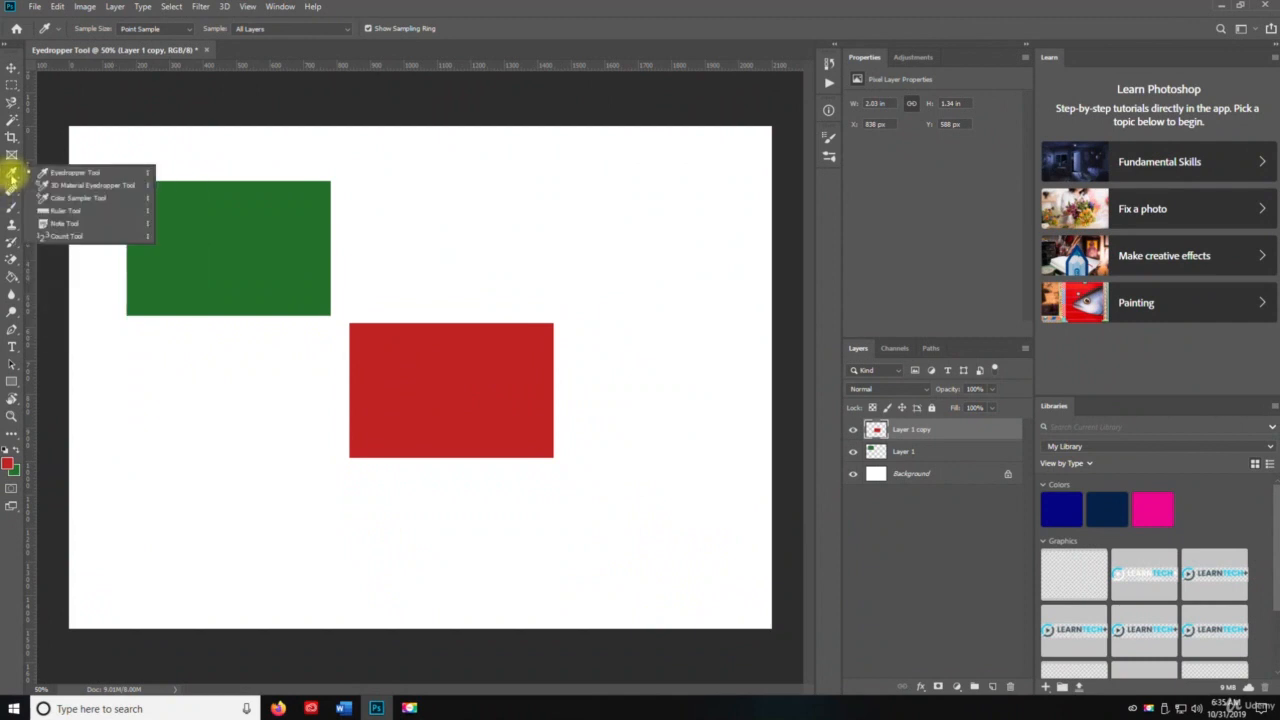
left_click(81, 188)
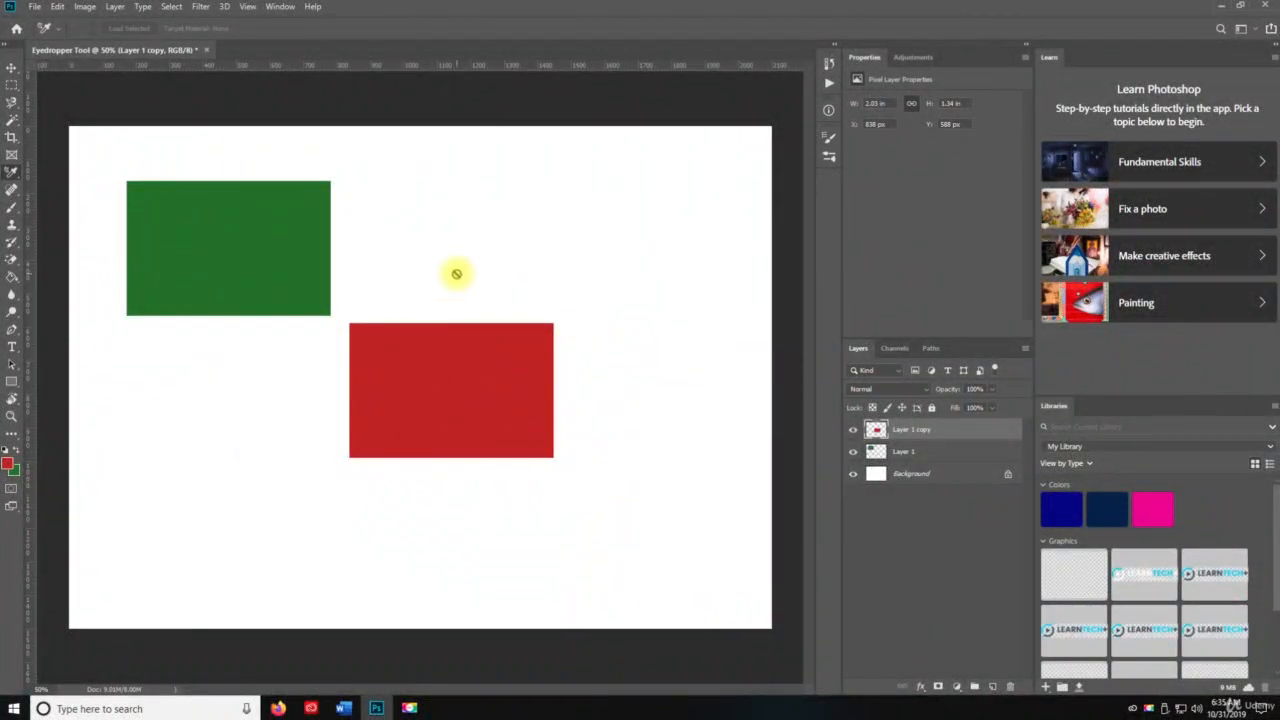
right_click(12, 172)
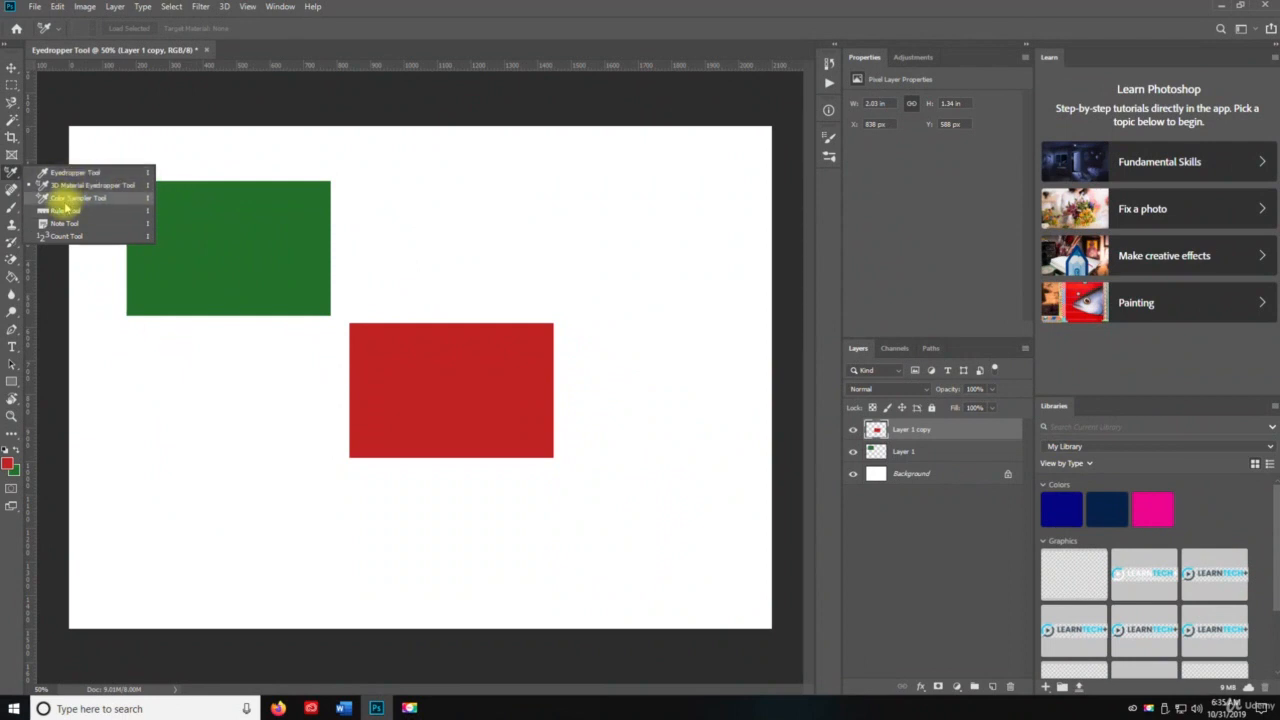
left_click(66, 208)
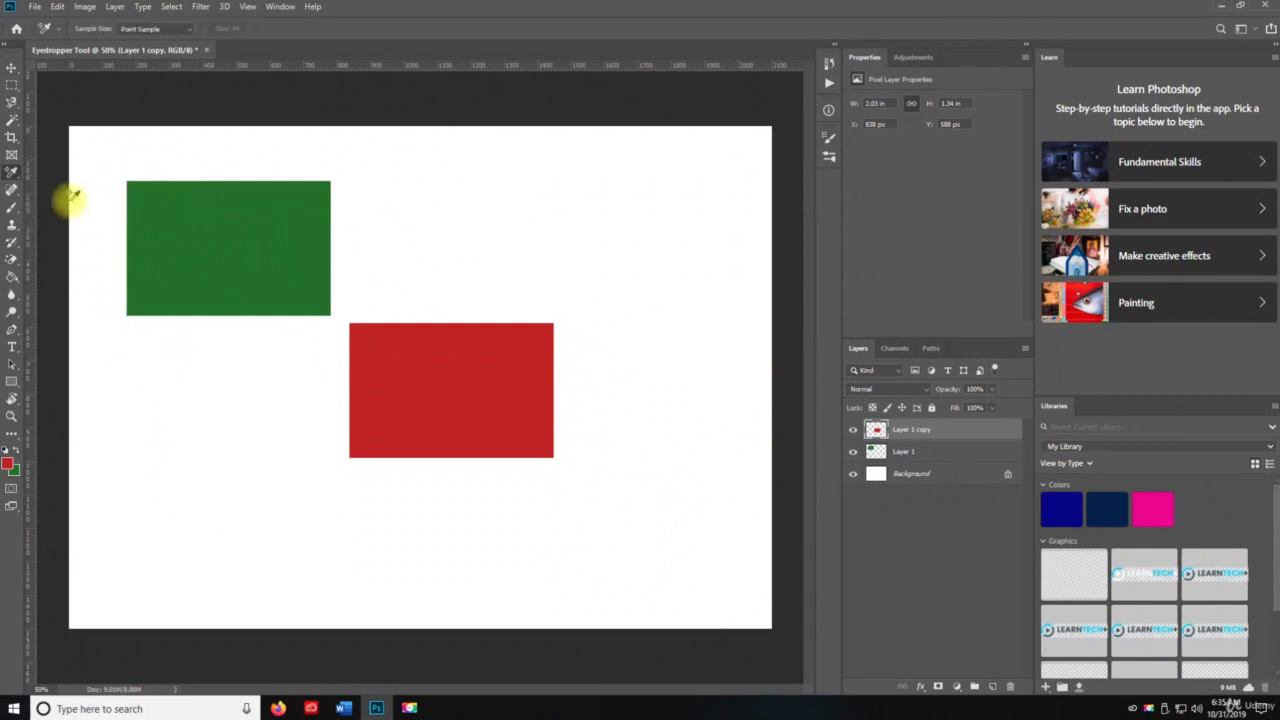
left_click(208, 235)
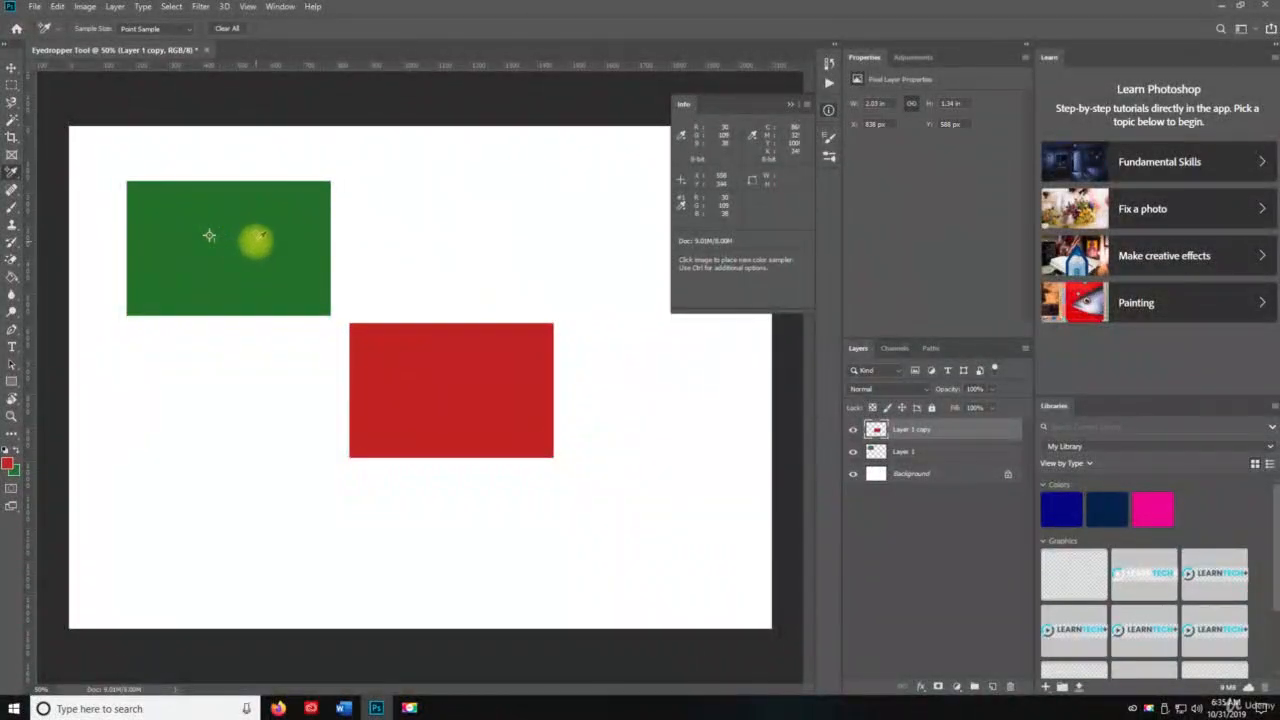
left_click(441, 395)
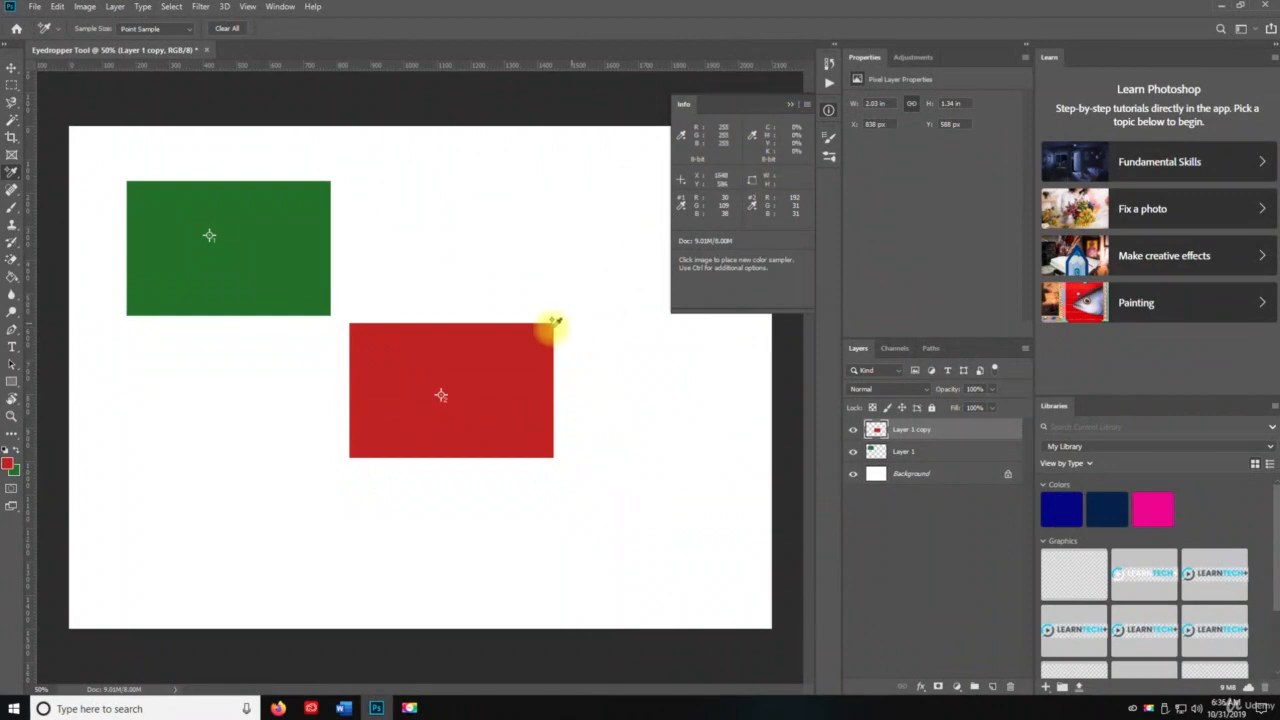
left_click(488, 395)
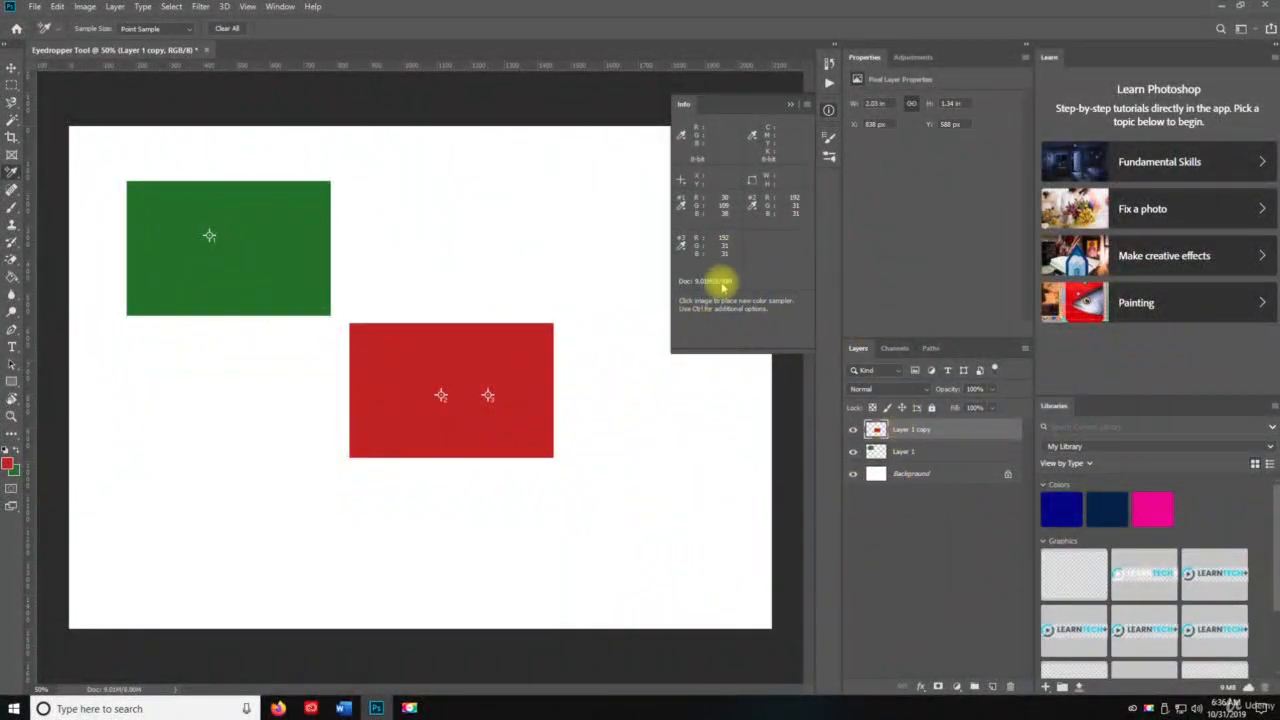
Step: Duplicate the red rectangle to about X 1448 px, Y 1048 px and fill the copy with black
key("v")
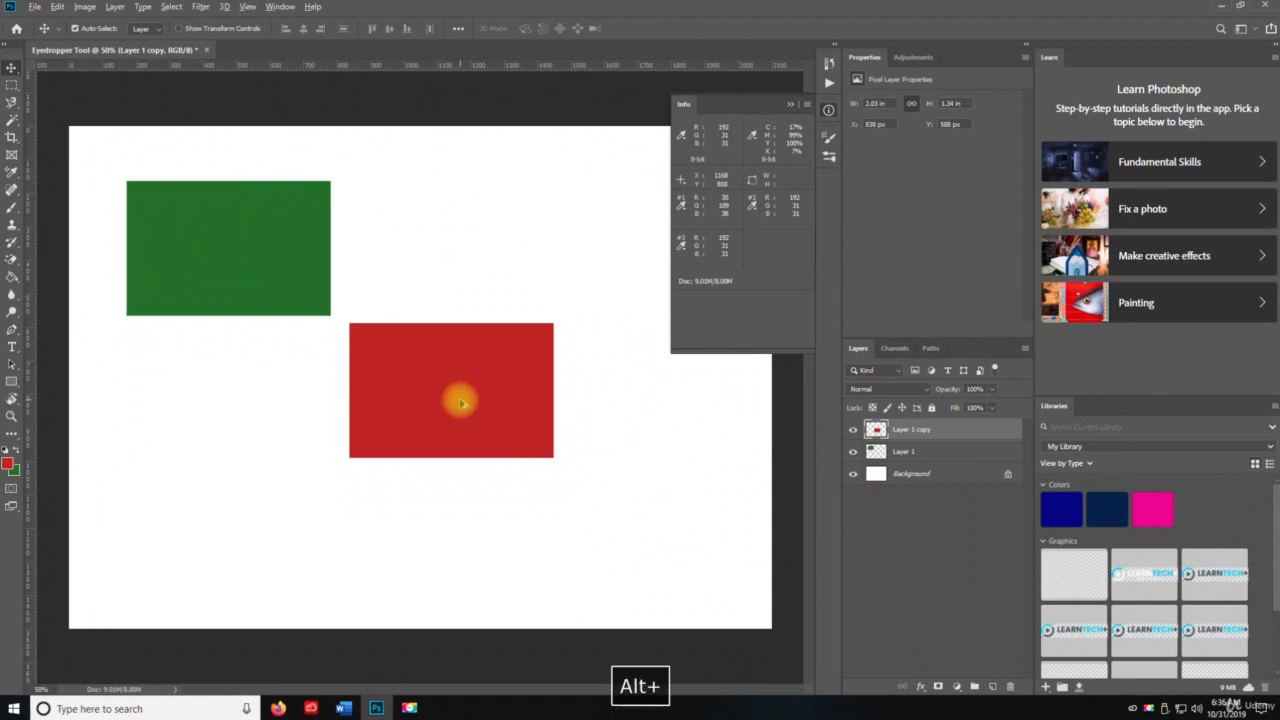
left_click_drag(457, 394, 665, 558)
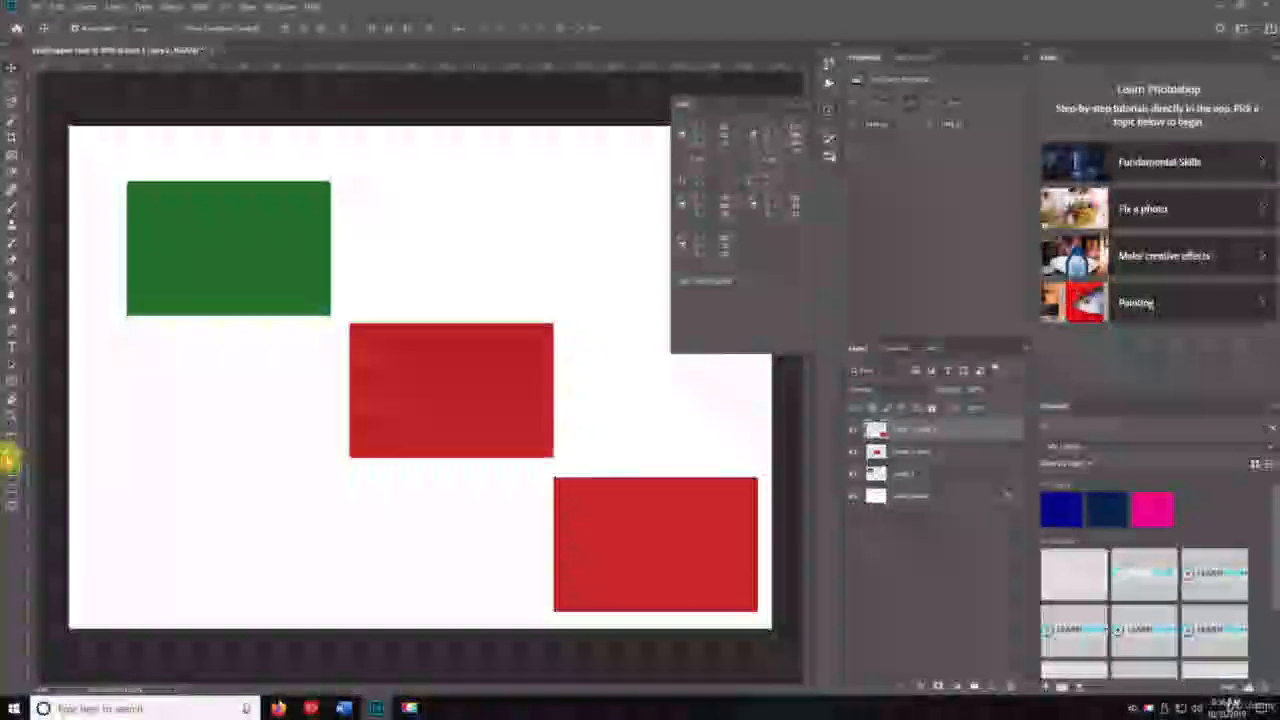
key("g")
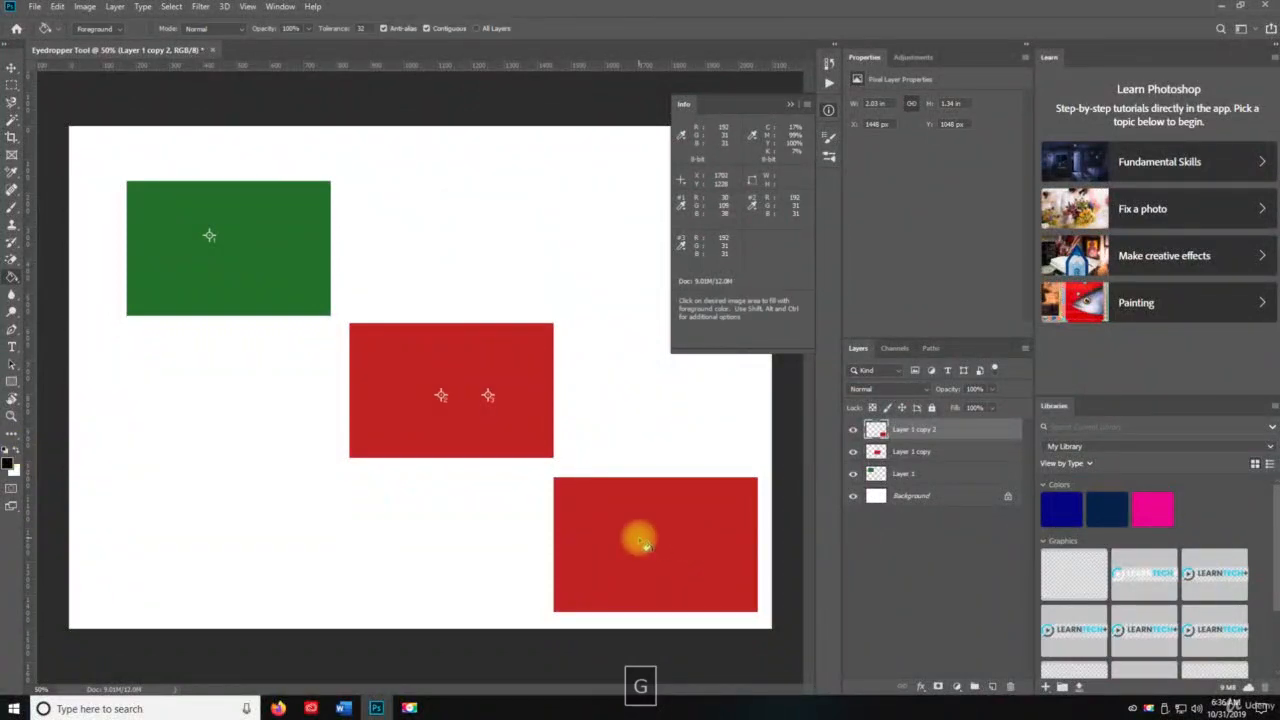
left_click(642, 543)
Step: Place a fourth color sampler point near the middle of the black rectangle
key("v")
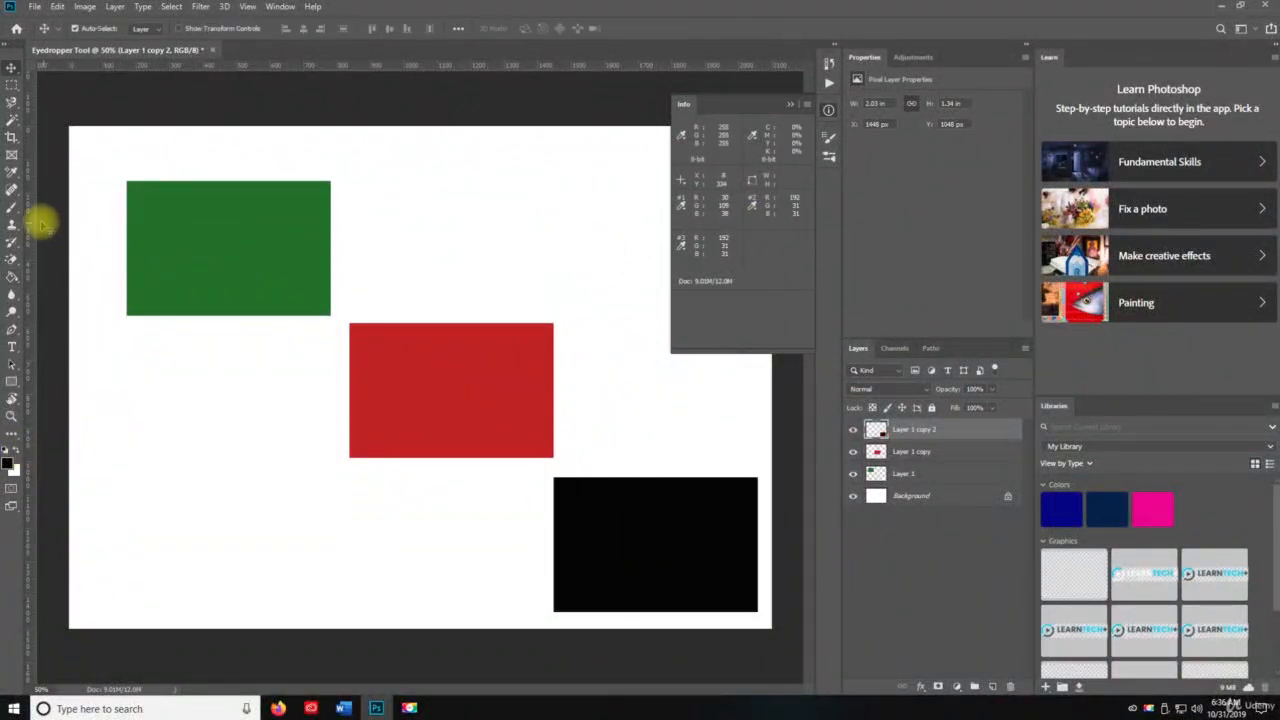
left_click(12, 171)
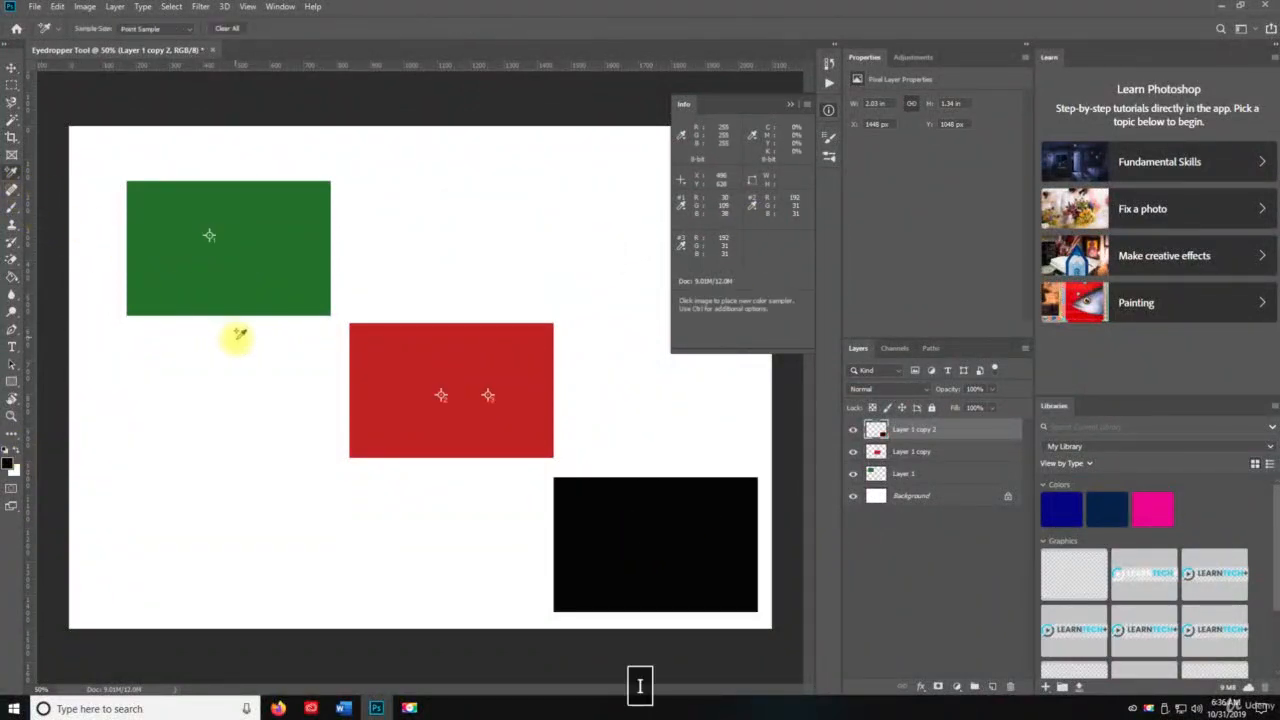
left_click(650, 547)
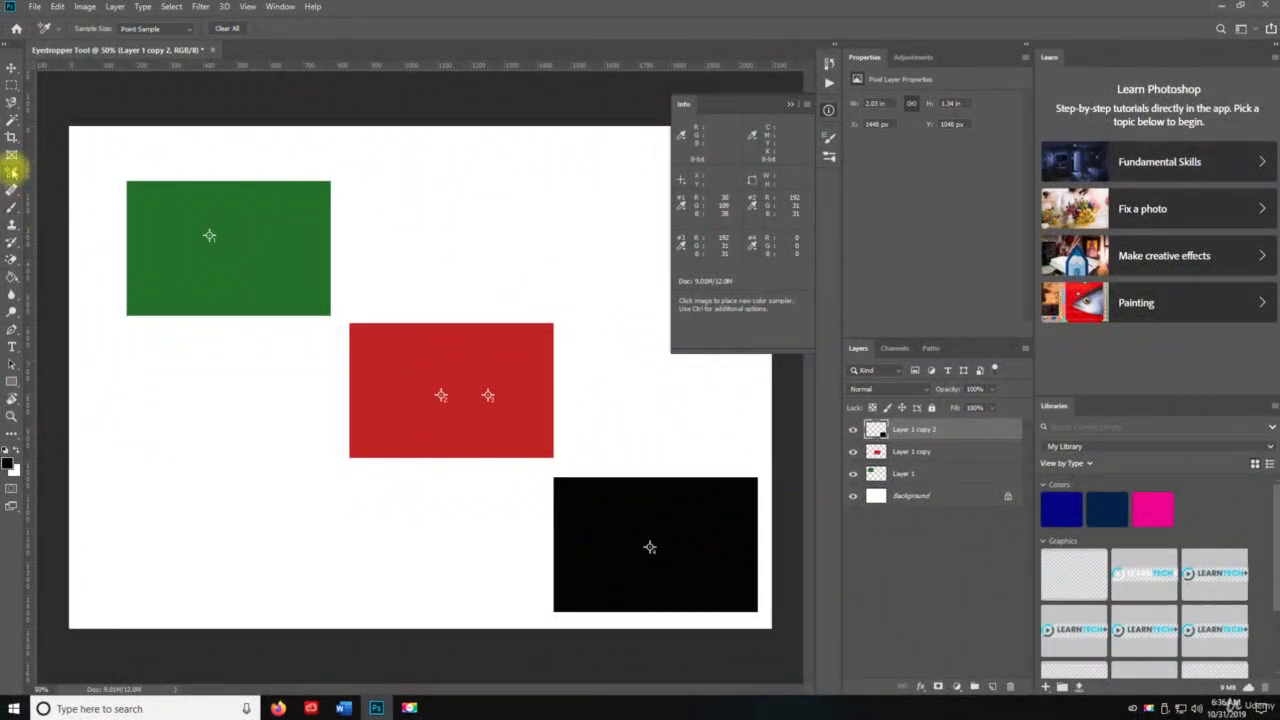
Step: Measure a diagonal from inside the green rectangle to the white area beside it, then a horizontal line to the red rectangle's left edge
right_click(12, 171)
left_click(64, 211)
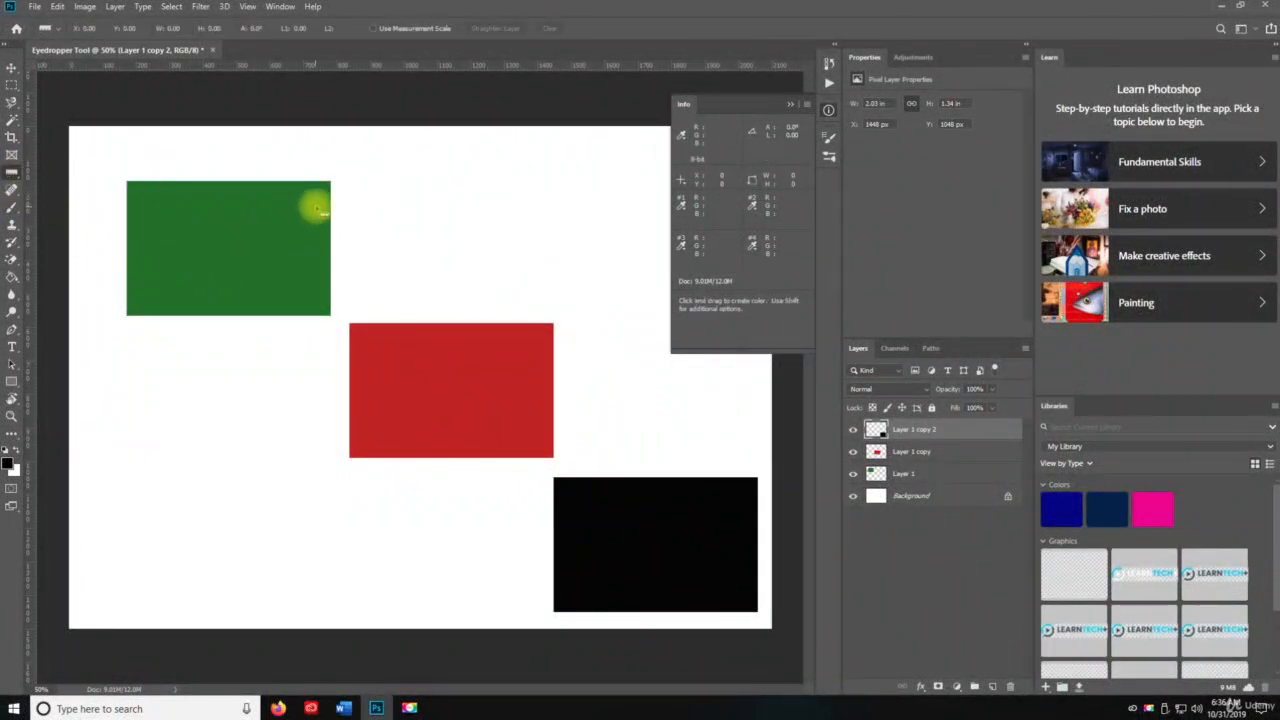
left_click_drag(192, 217, 397, 251)
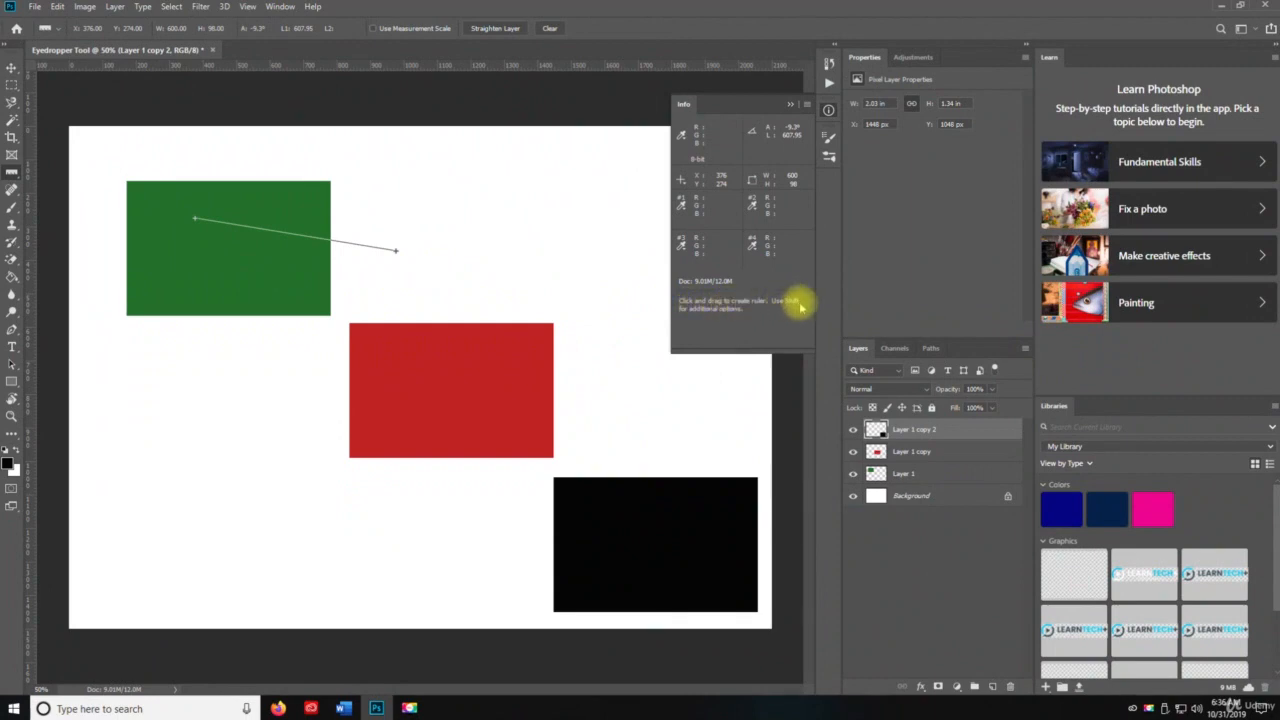
left_click_drag(105, 408, 357, 409)
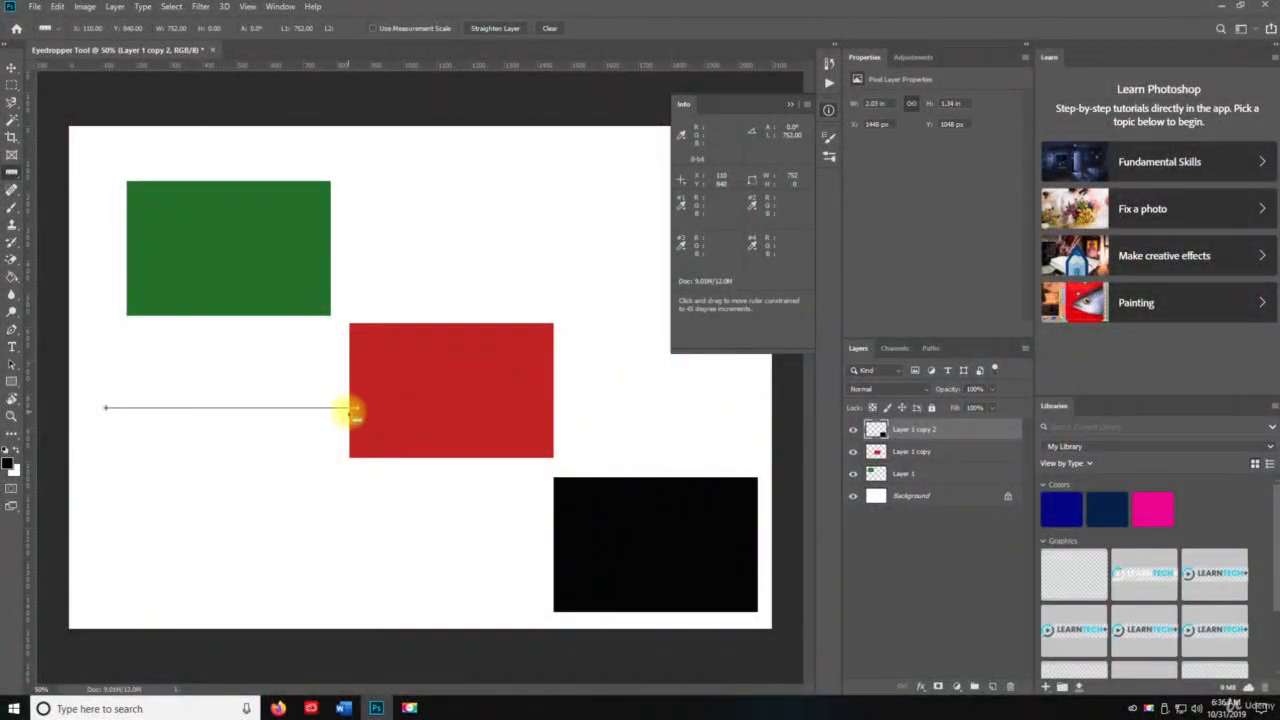
Step: Measure along the green rectangle's lower edge, and measure a line from inside the red rectangle to the white area beside it
left_click_drag(352, 410, 357, 408)
left_click_drag(97, 437, 534, 434)
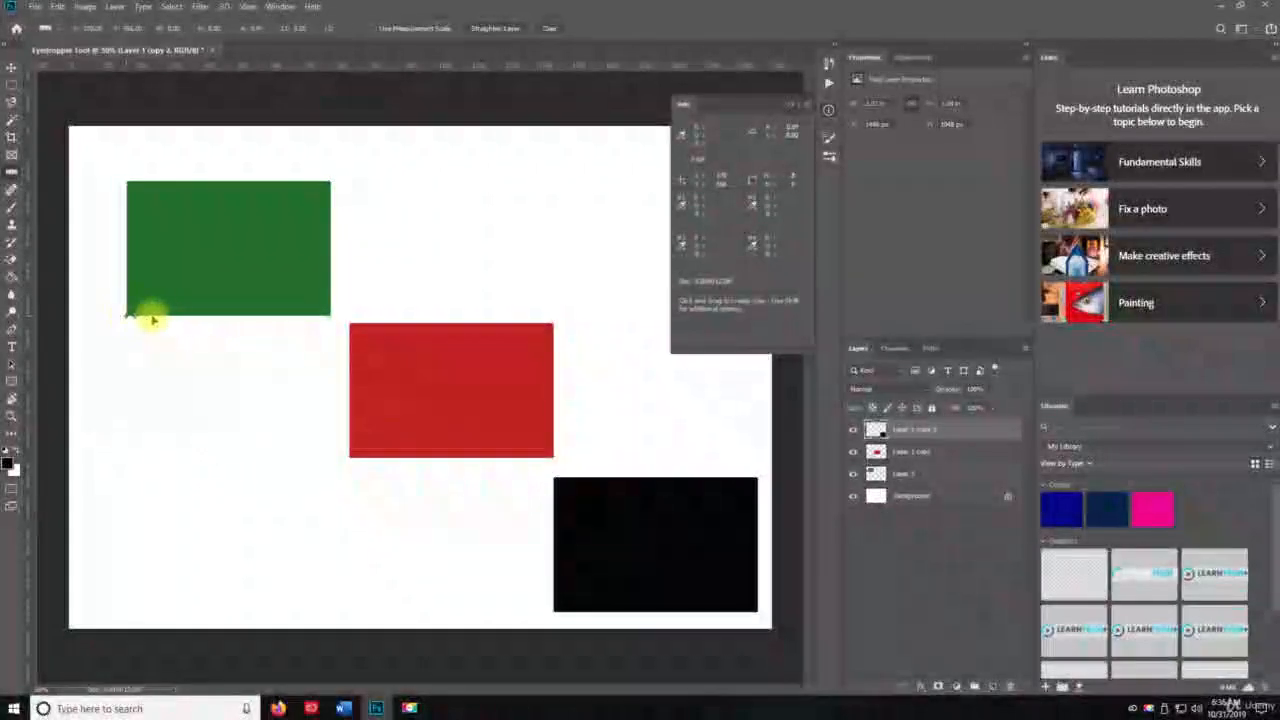
left_click_drag(126, 316, 318, 318)
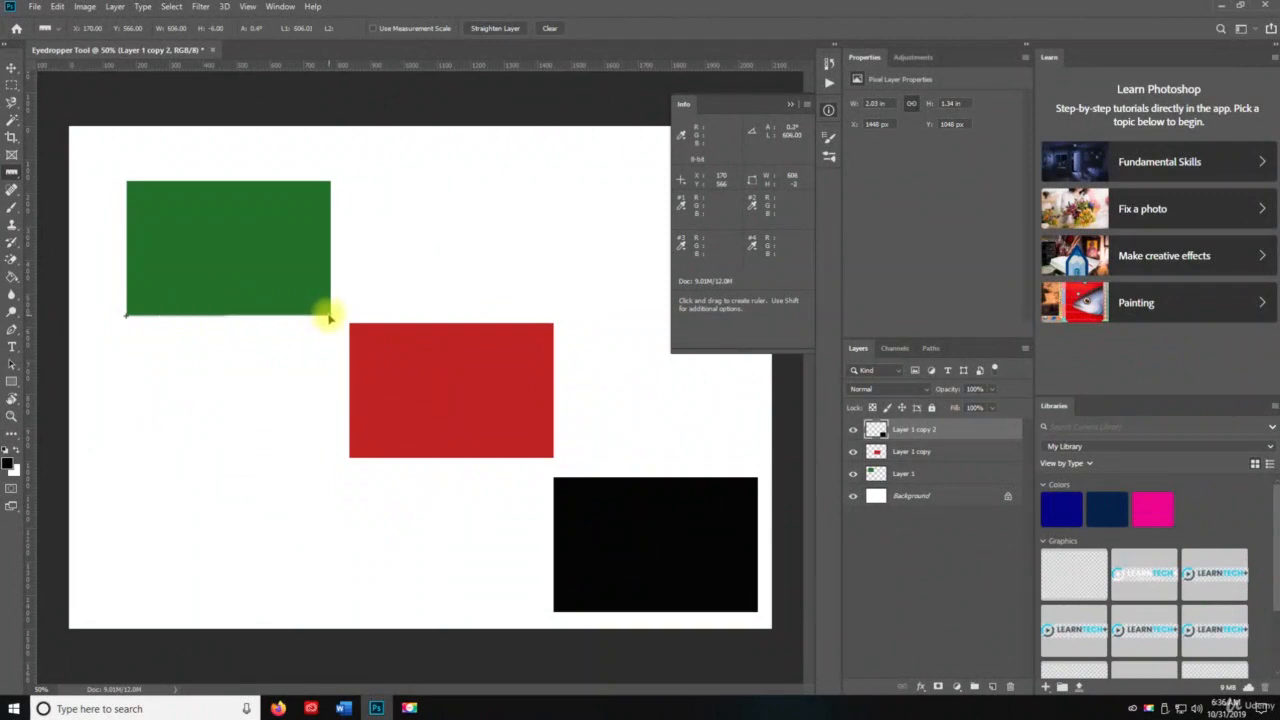
right_click(331, 318)
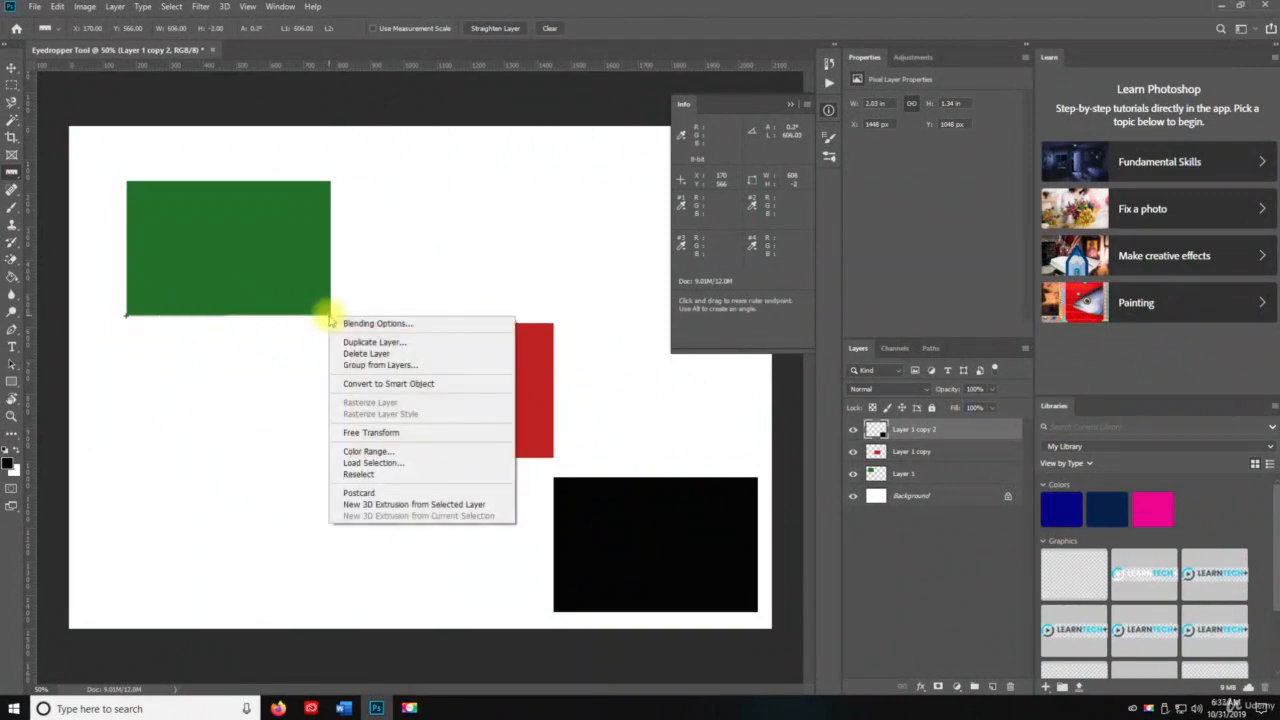
left_click(329, 316)
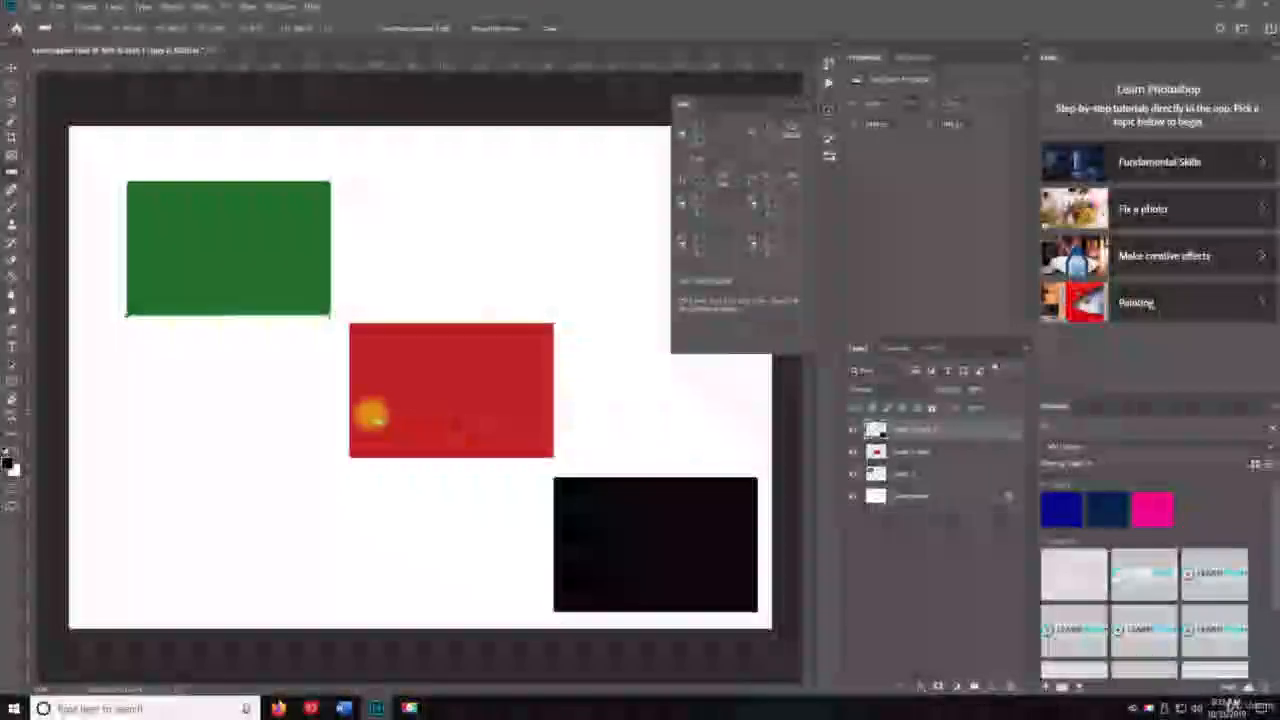
left_click_drag(374, 412, 676, 408)
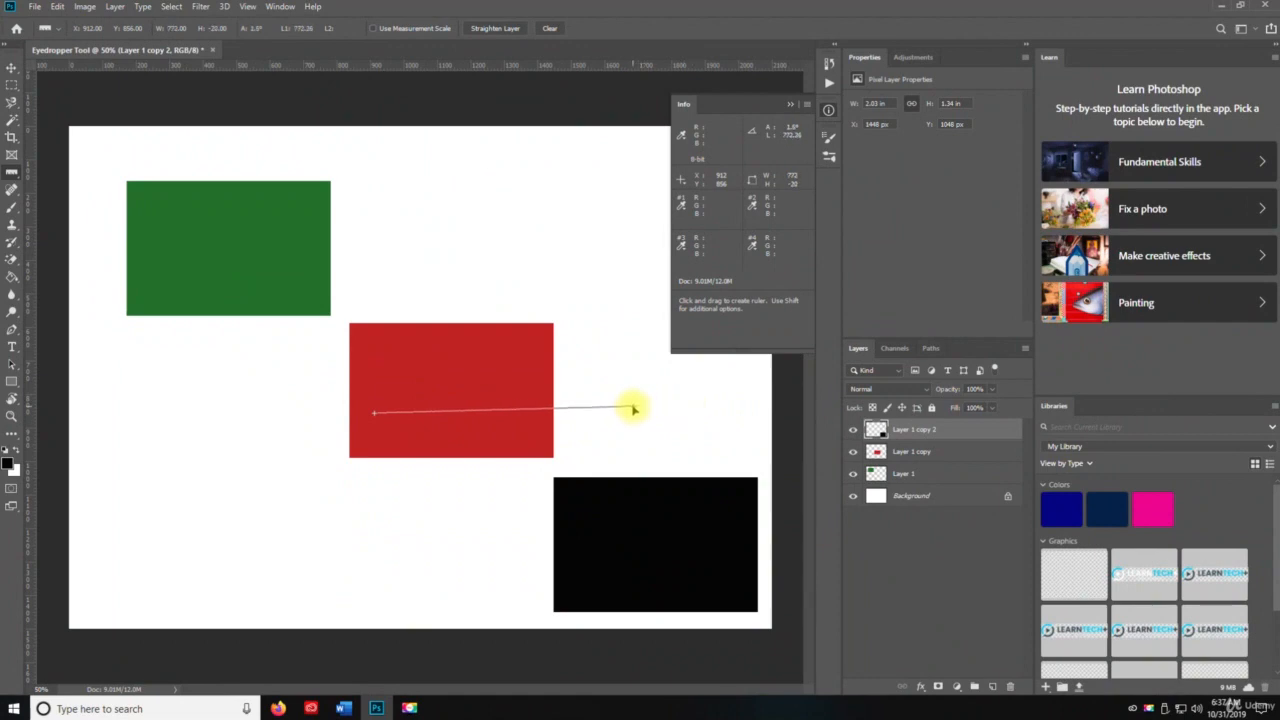
left_click_drag(634, 409, 628, 410)
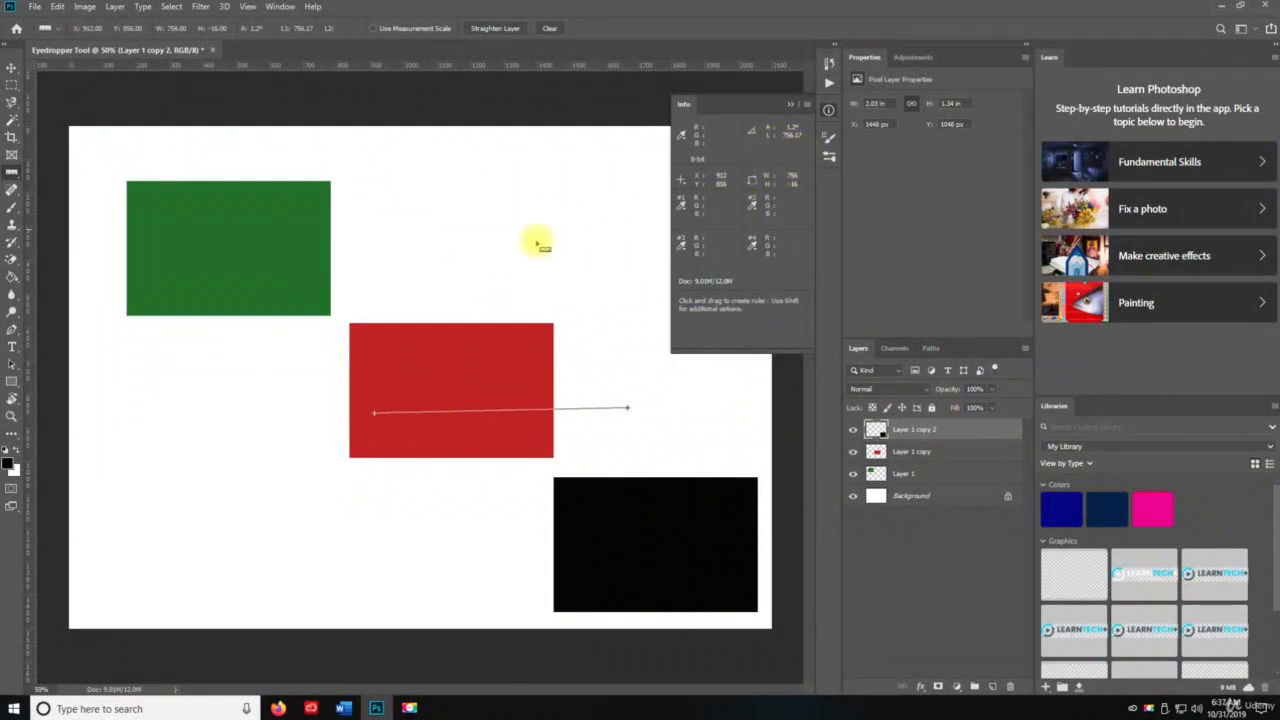
Step: Use the Note Tool to place a note below the green rectangle reading "this is a note I want you to have"
right_click(11, 175)
left_click(72, 224)
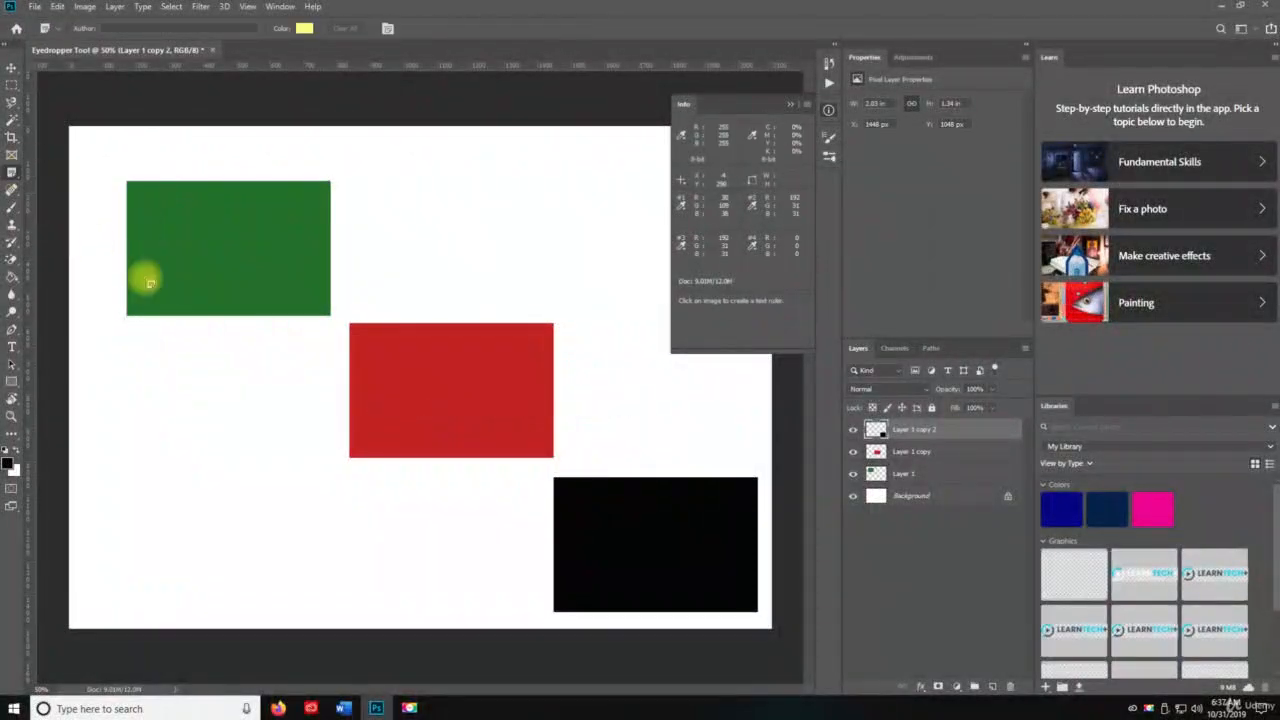
left_click(166, 380)
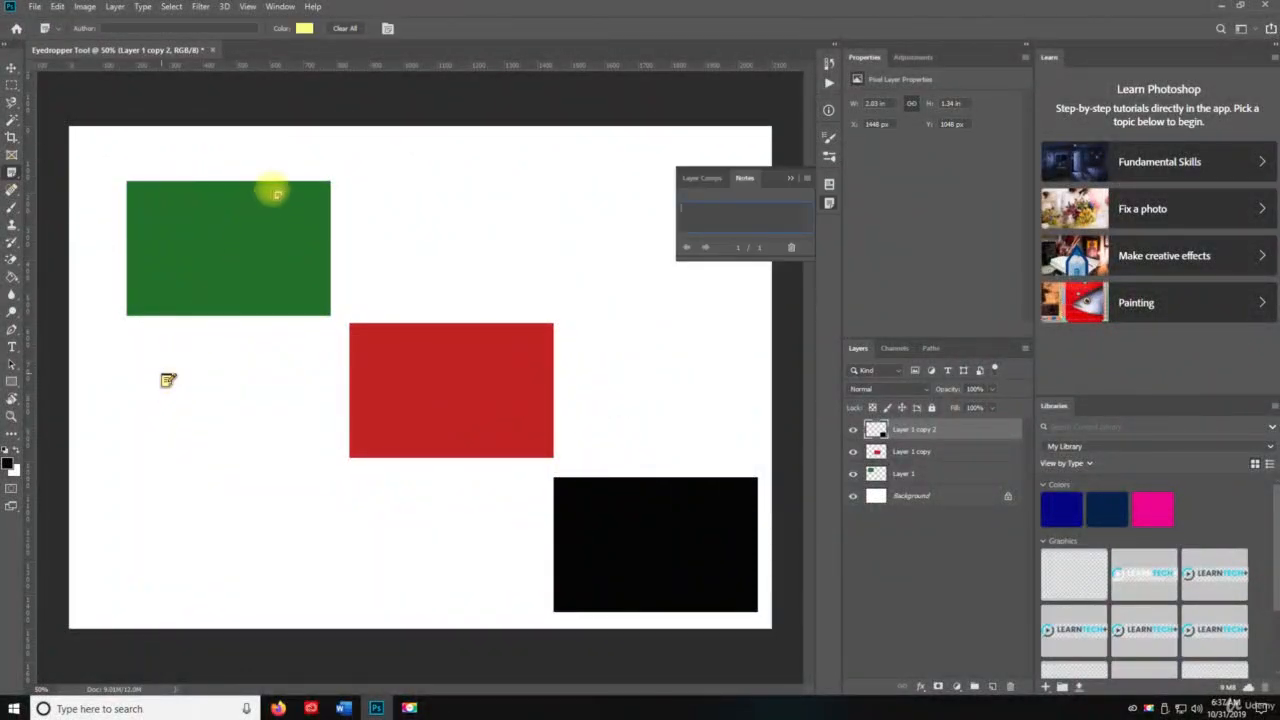
left_click(735, 226)
type("this is a note ")
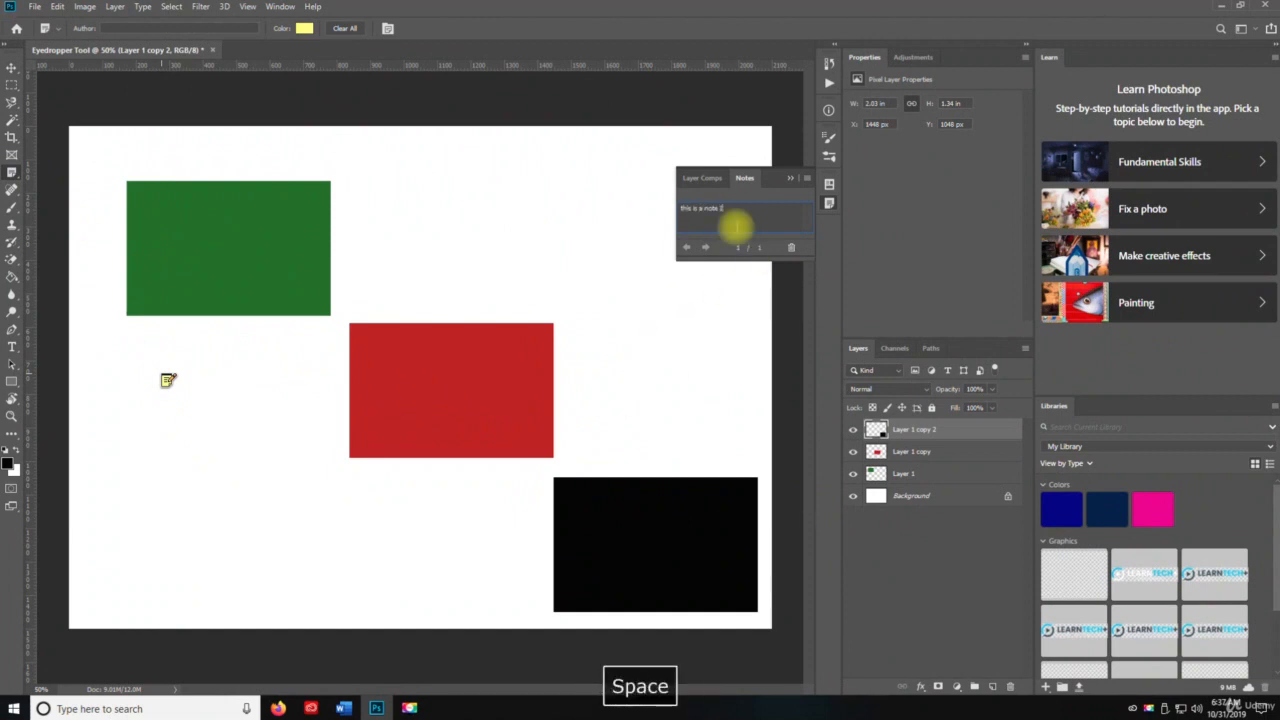
type("I want you to have")
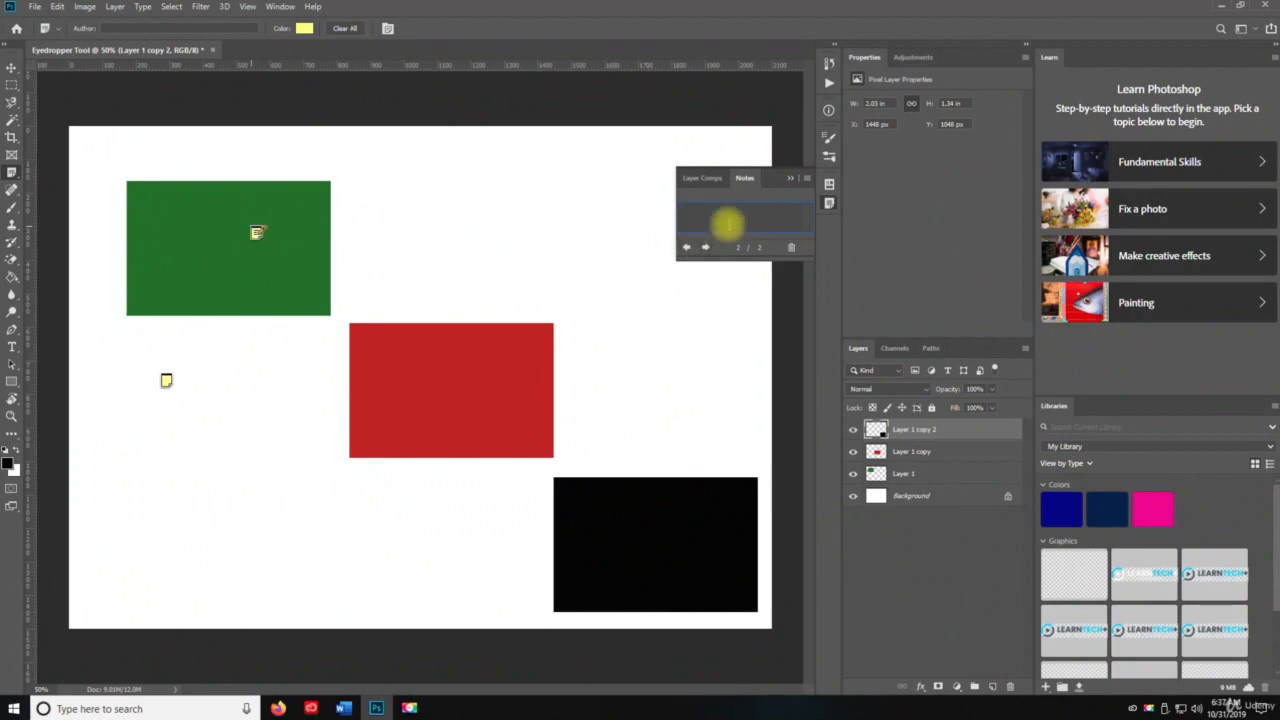
Step: Add a second note on the green rectangle reading "this is my second note", and switch back and forth between both notes
type("this is my ")
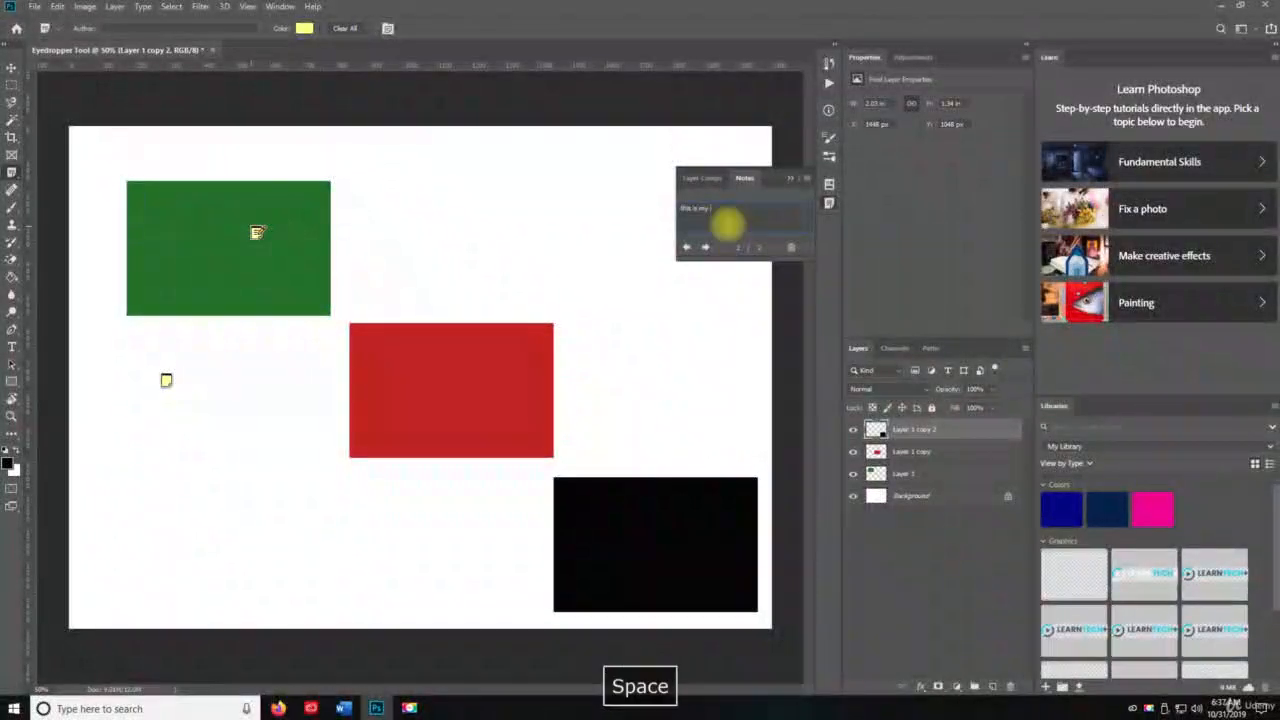
type("second note")
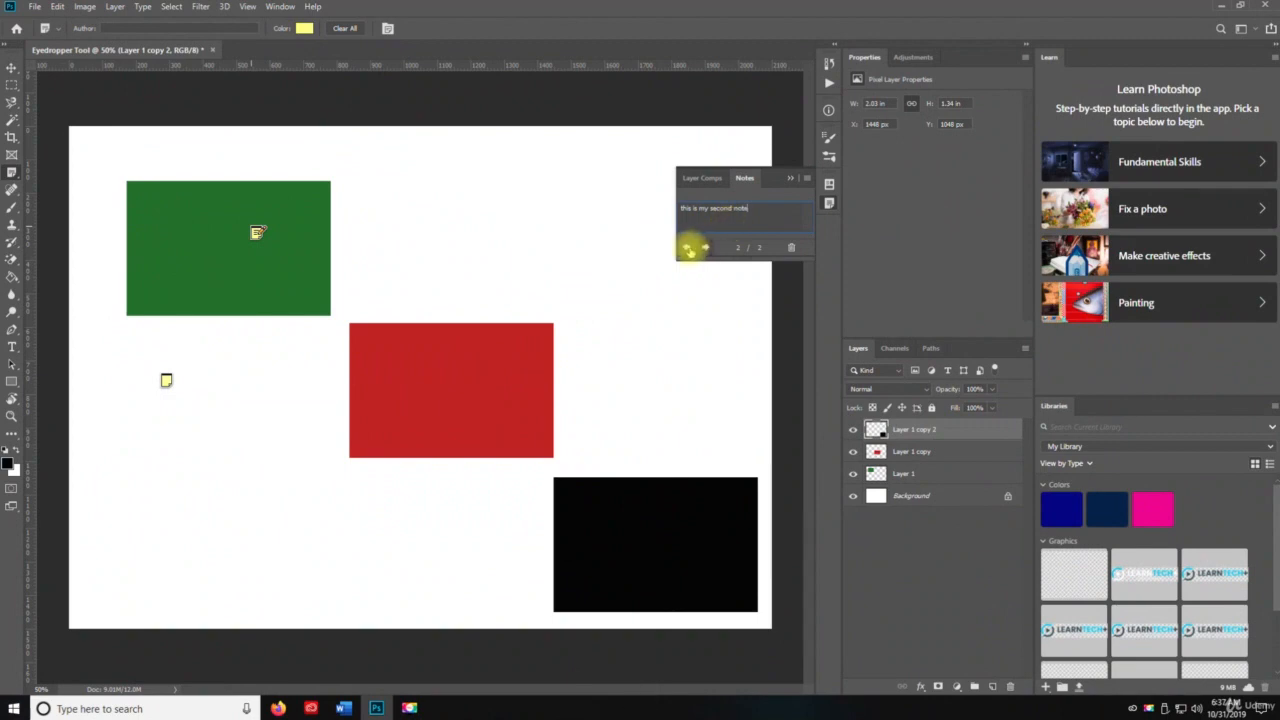
left_click(687, 248)
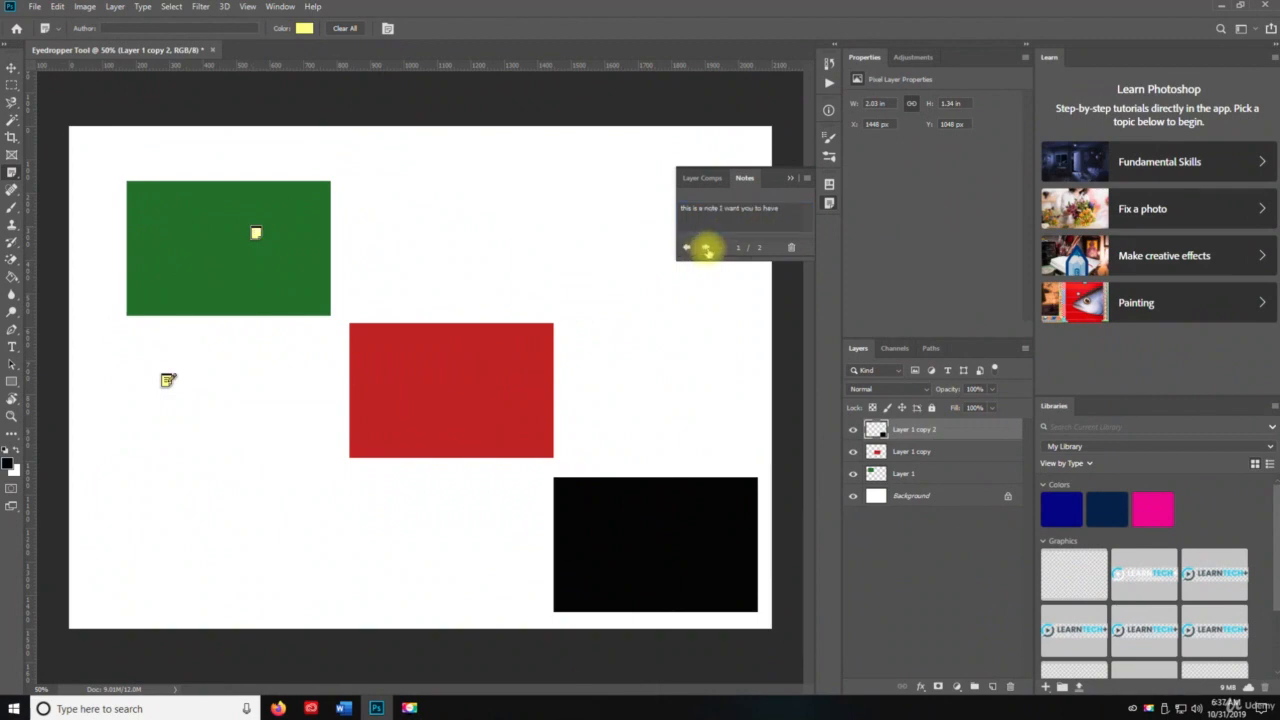
left_click(705, 248)
left_click(687, 248)
left_click(705, 248)
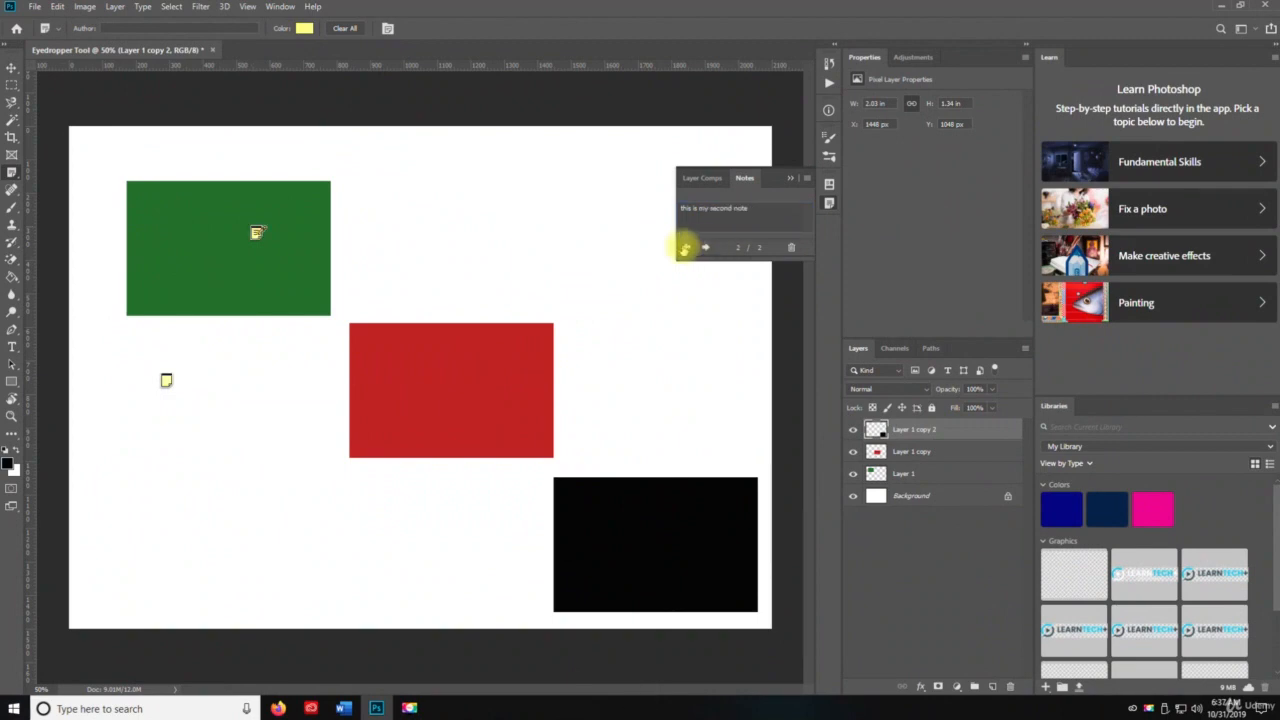
left_click(252, 231)
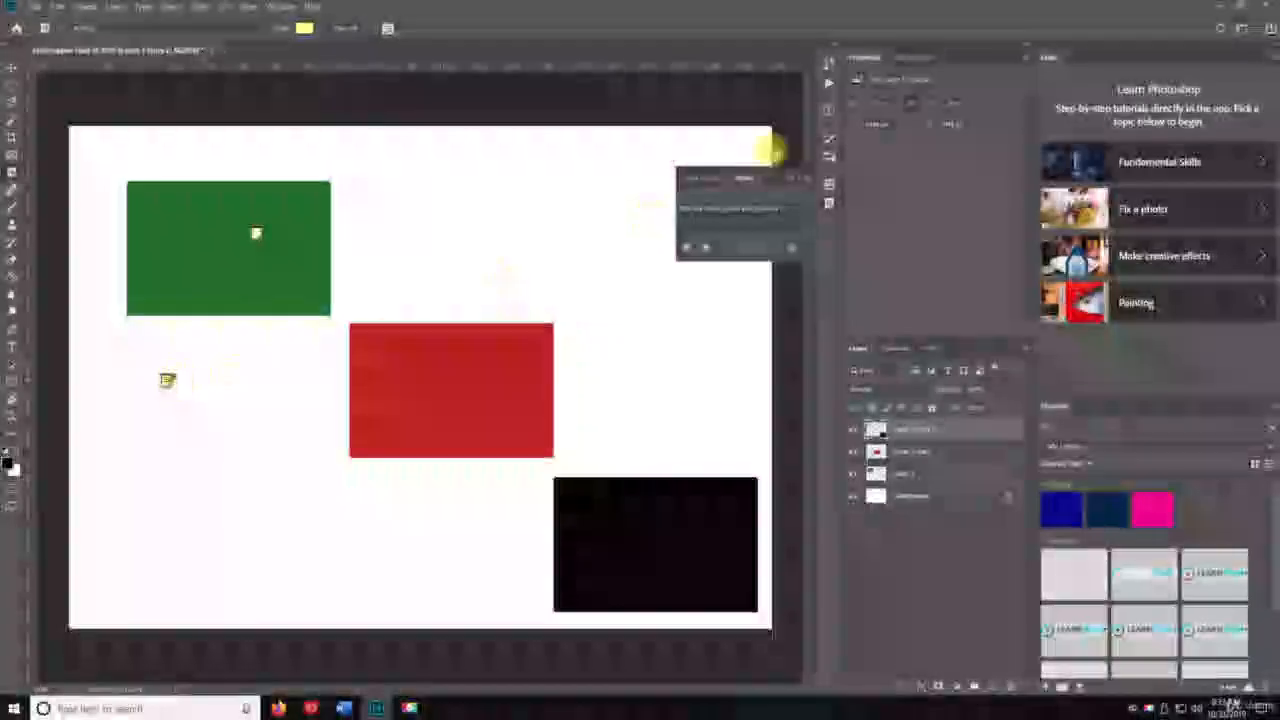
right_click(11, 172)
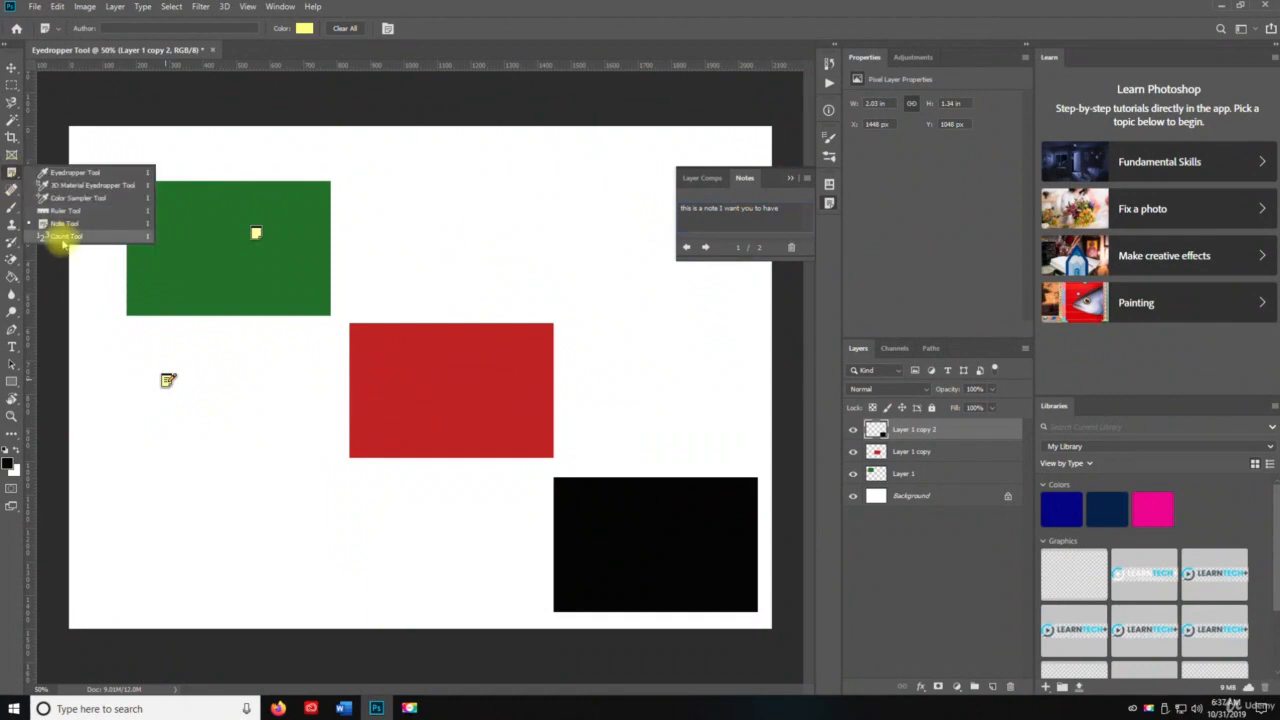
left_click(62, 238)
left_click(408, 249)
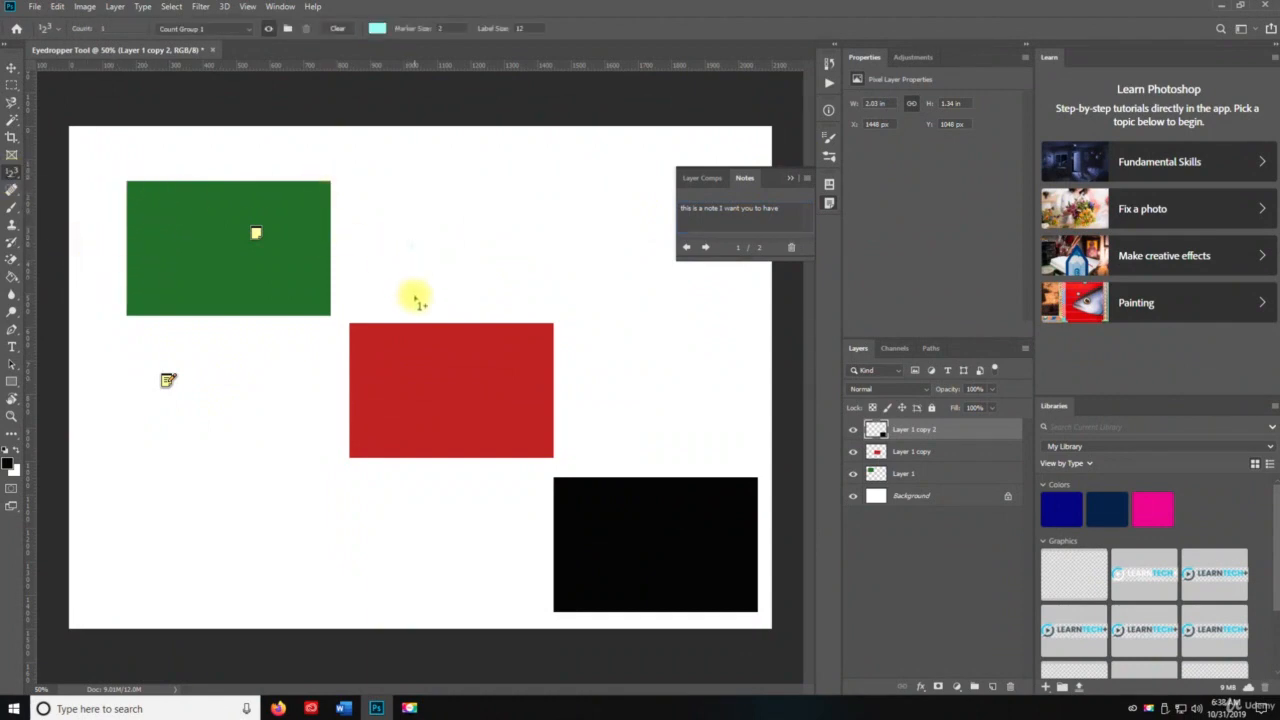
left_click(415, 332)
left_click(432, 395)
left_click(653, 550)
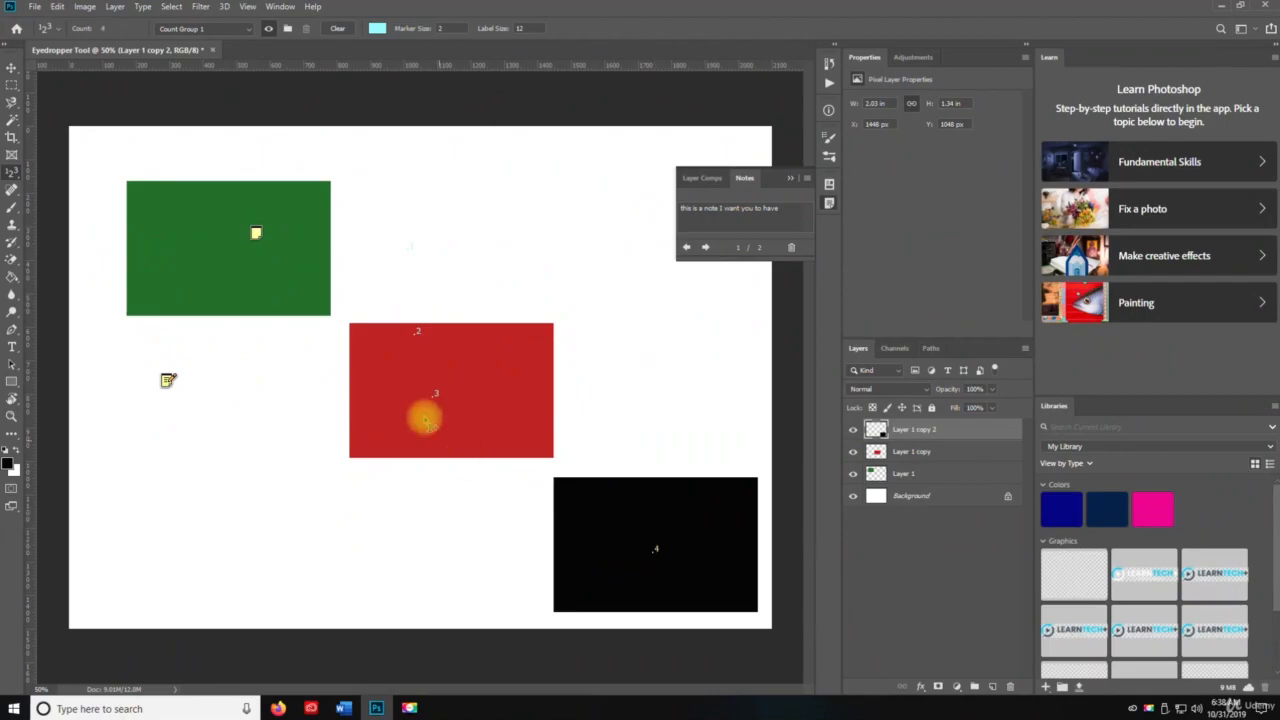
left_click(209, 238)
left_click(383, 390)
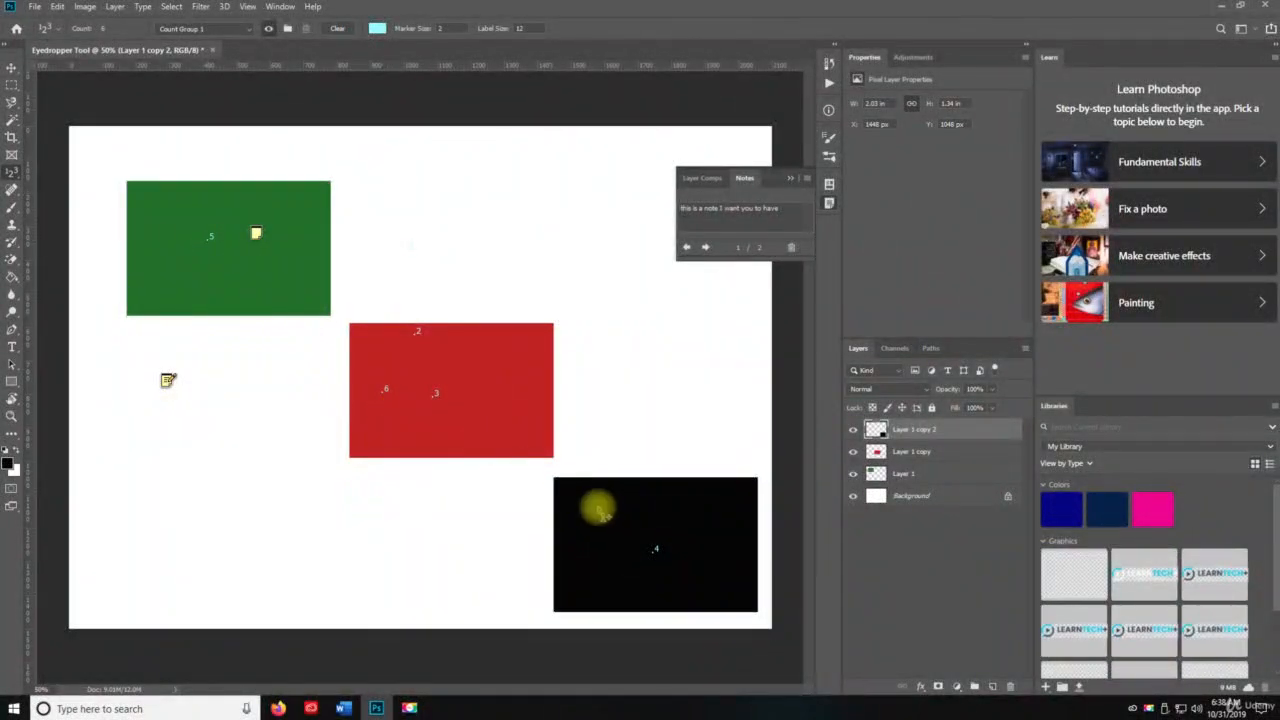
key("ctrl+z")
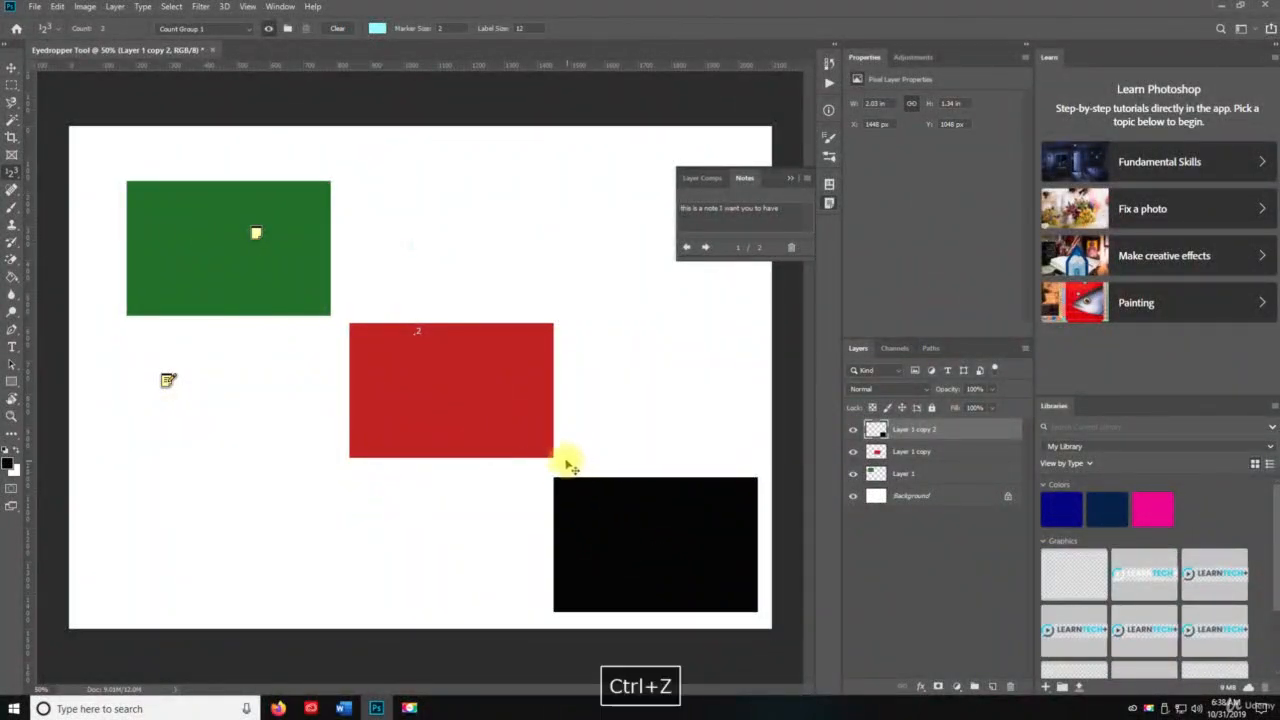
key("ctrl+z")
key("ctrl+z")
Step: Place three count markers with the Count Tool, one each on the green, red and black rectangles in that order
left_click(171, 215)
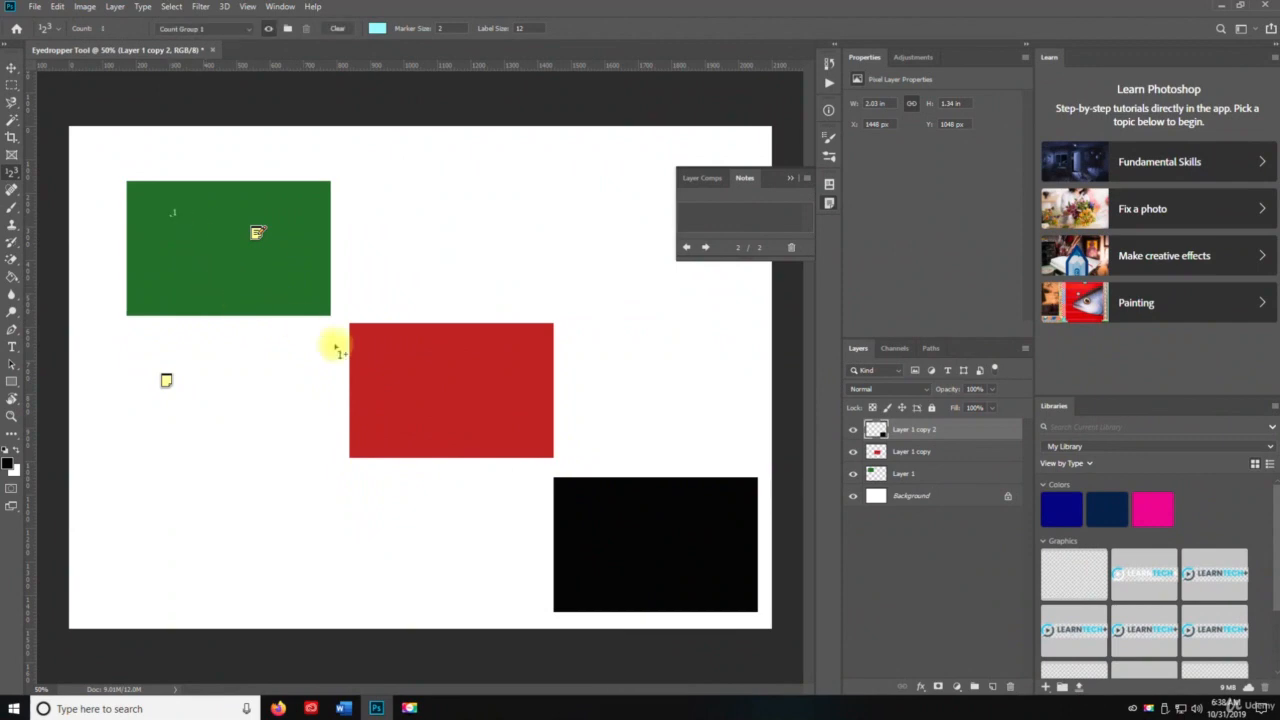
left_click(447, 390)
left_click(664, 543)
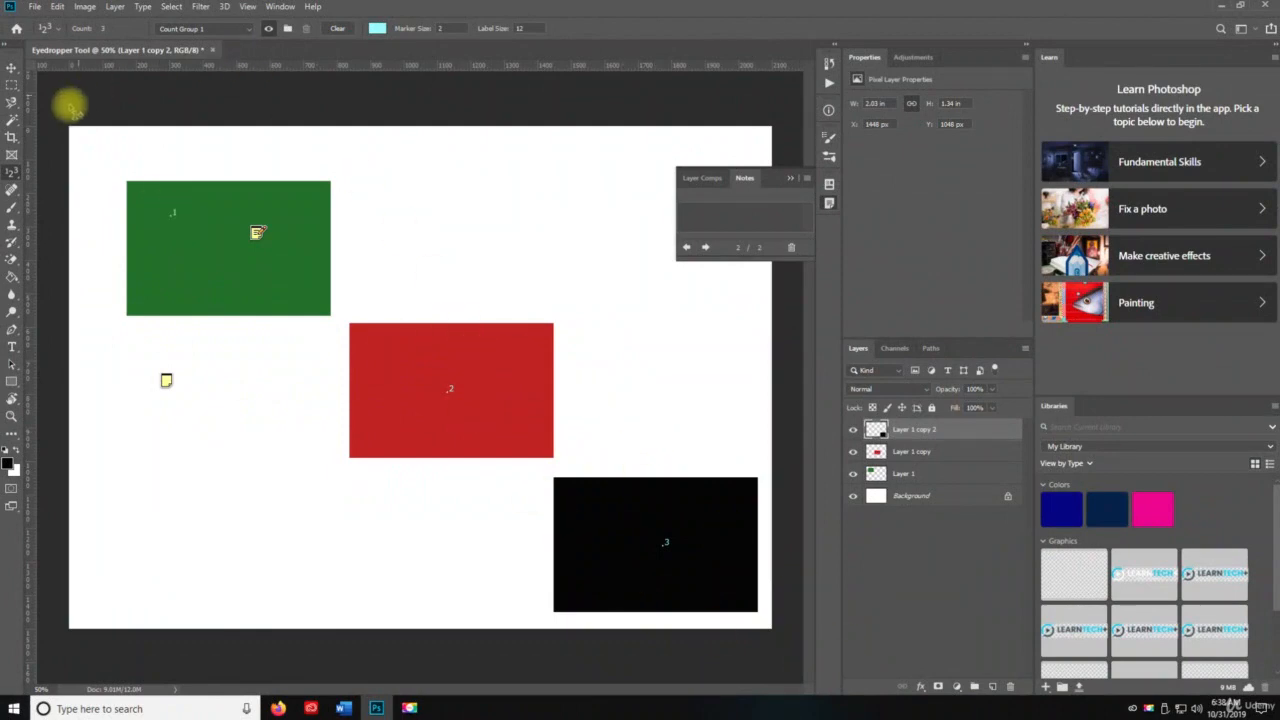
Step: Activate the Eyedropper Tool to show the color sampler points, and switch back to the Move Tool
right_click(12, 172)
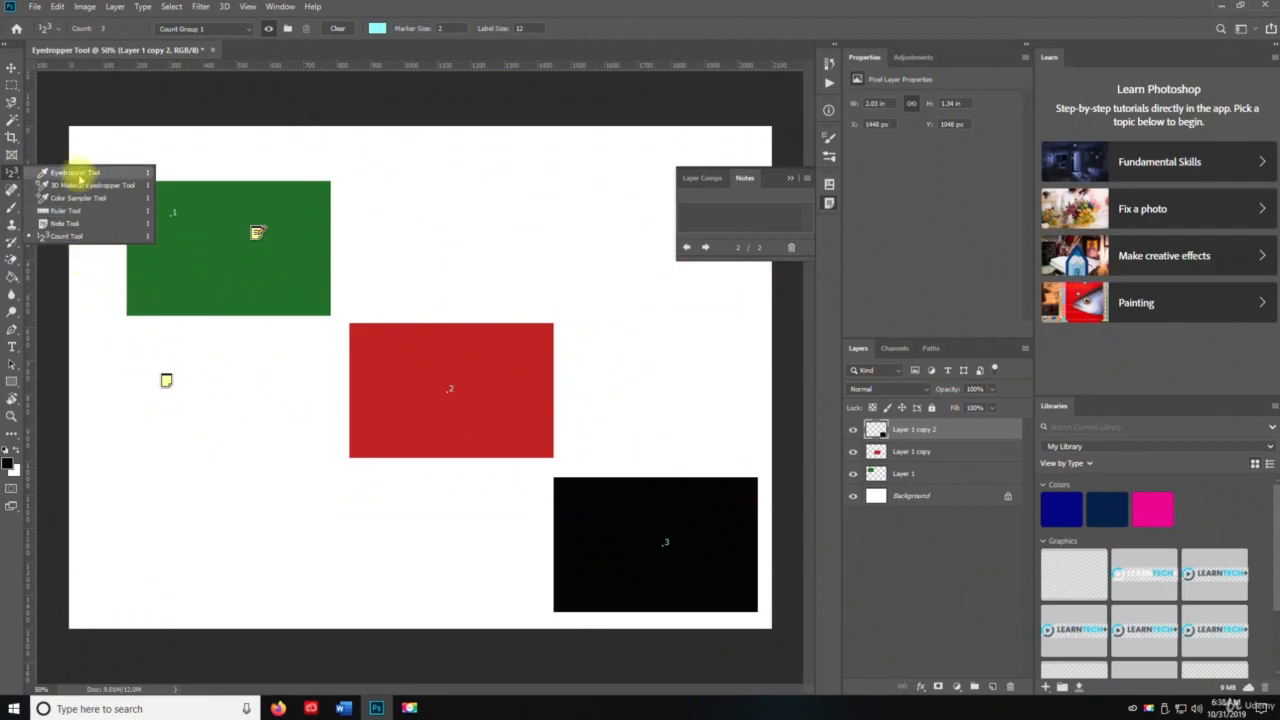
left_click(11, 170)
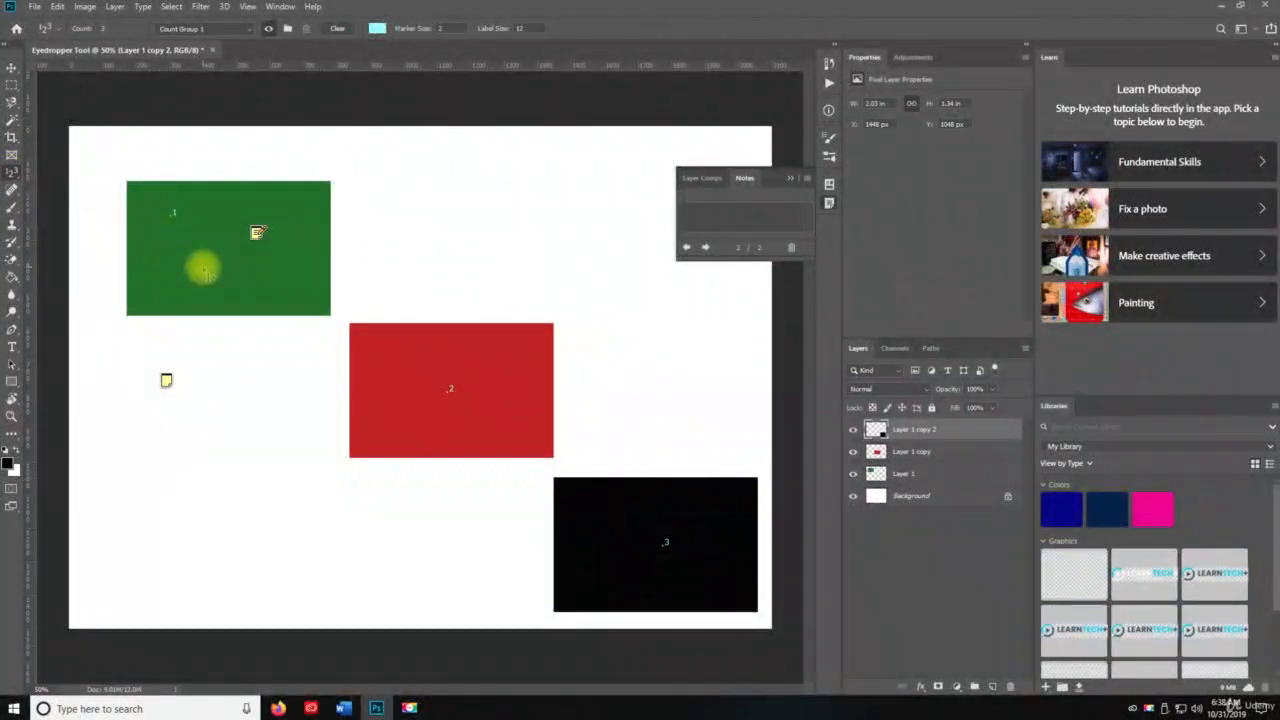
right_click(12, 171)
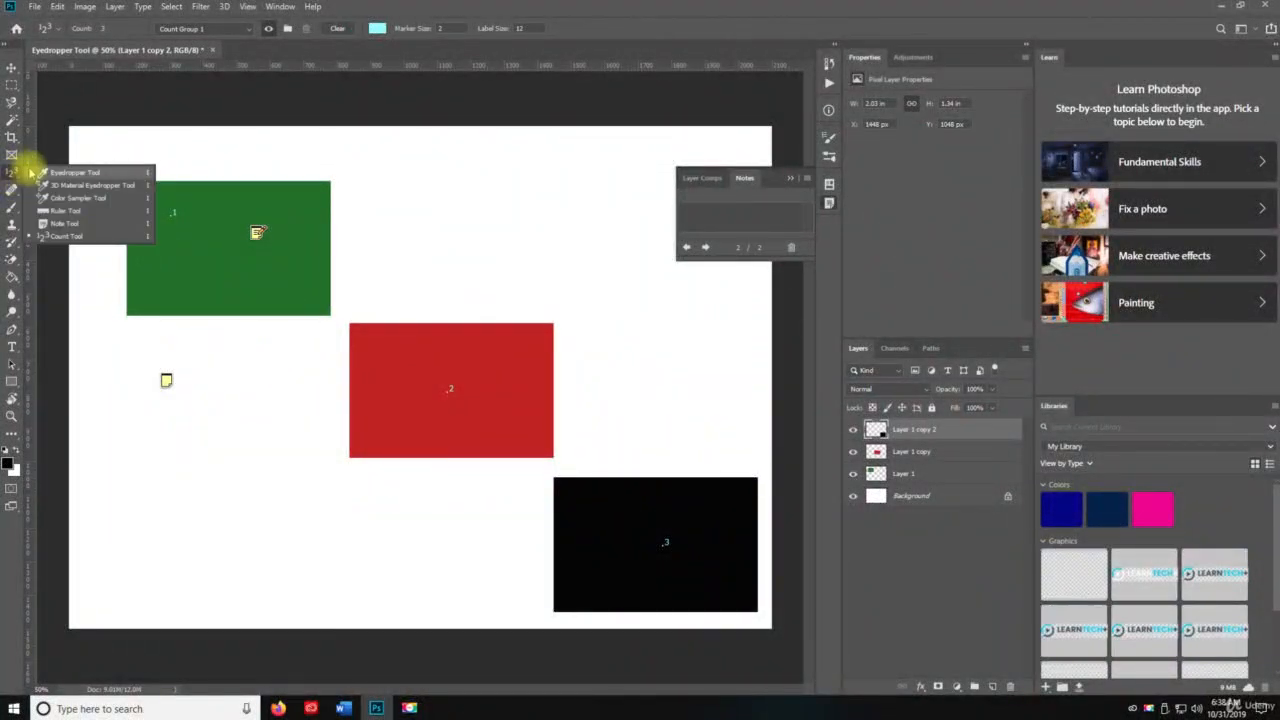
left_click(40, 172)
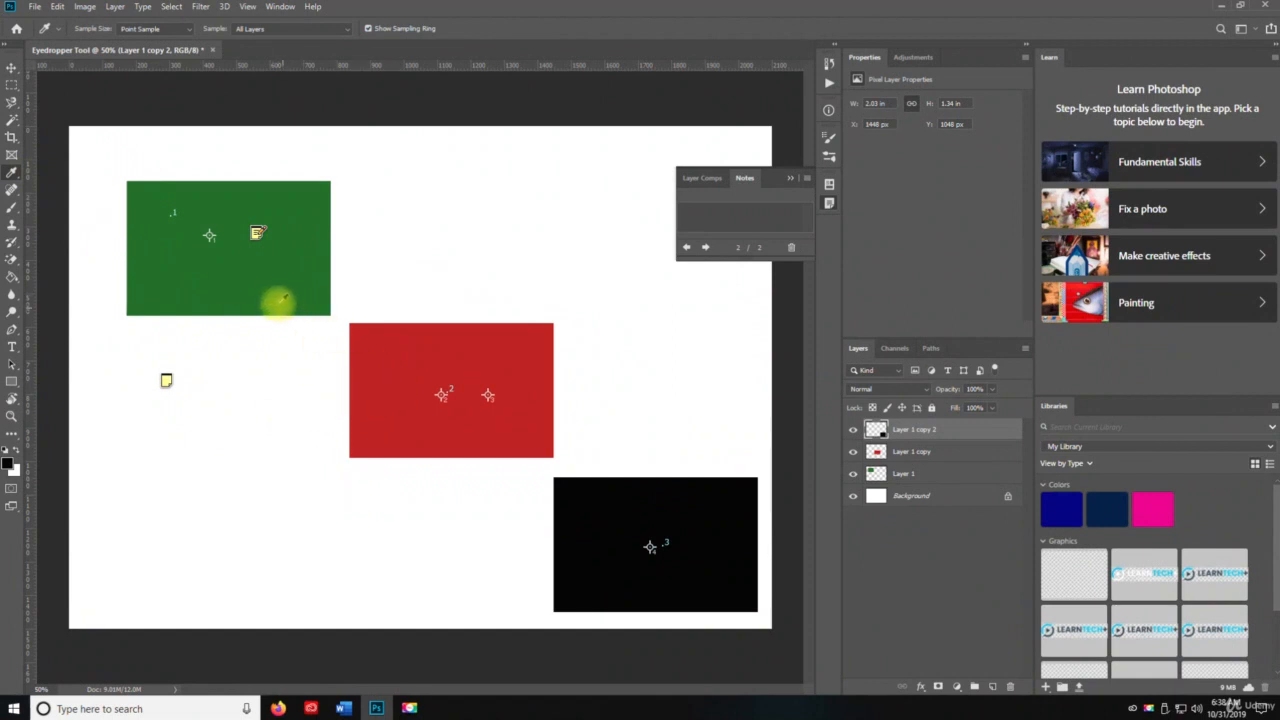
key("v")
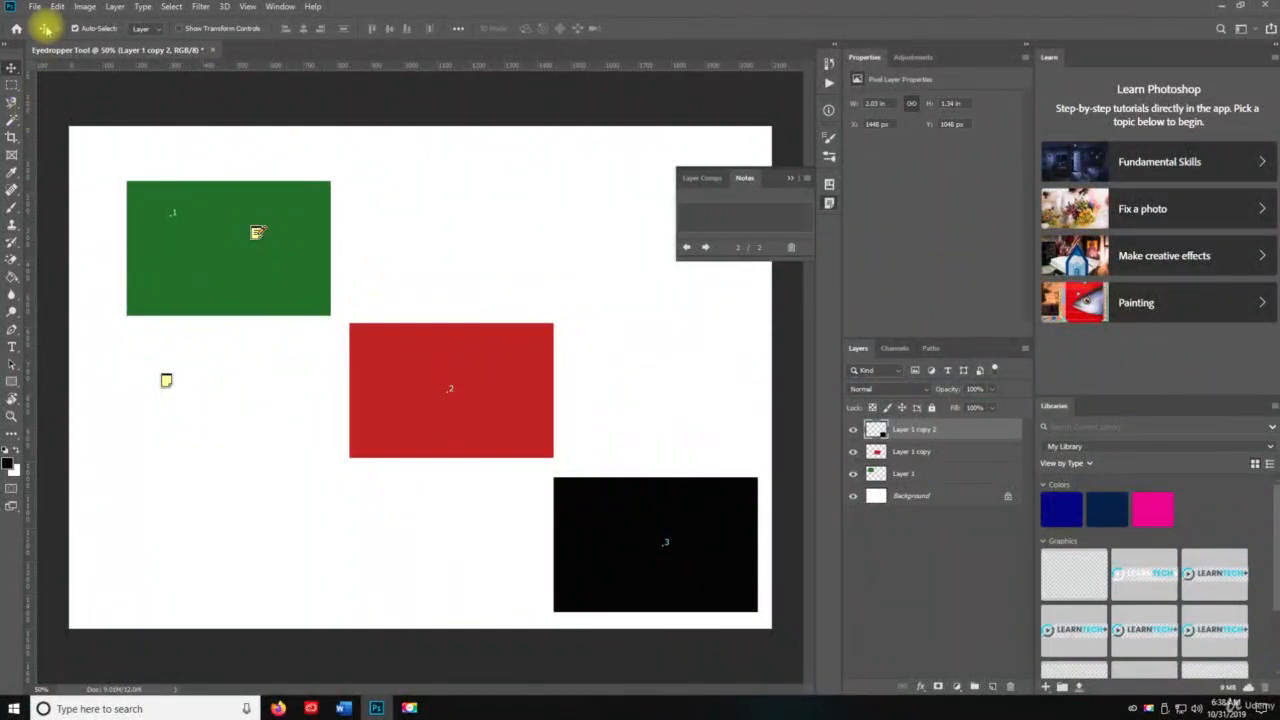
Step: Save the document to the Desktop as the Photoshop file "07. Eyedropper Tool", keeping Maximize Compatibility enabled
key("ctrl+s")
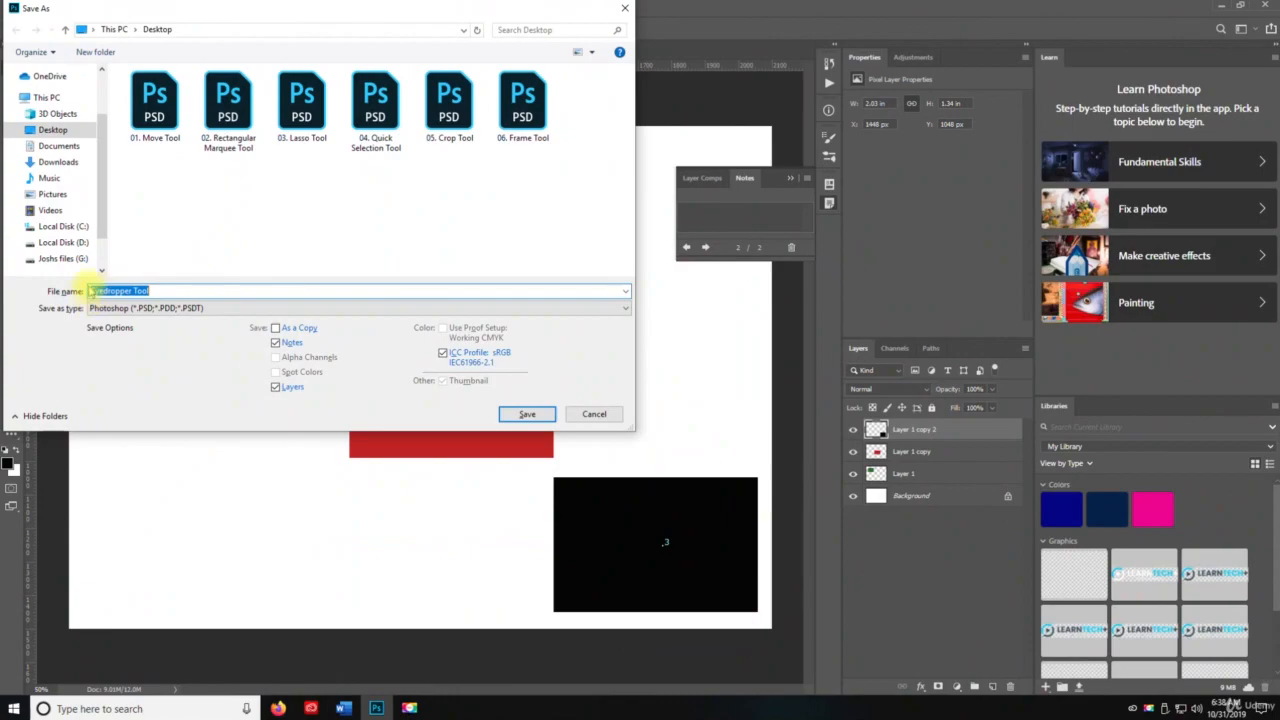
type("07.")
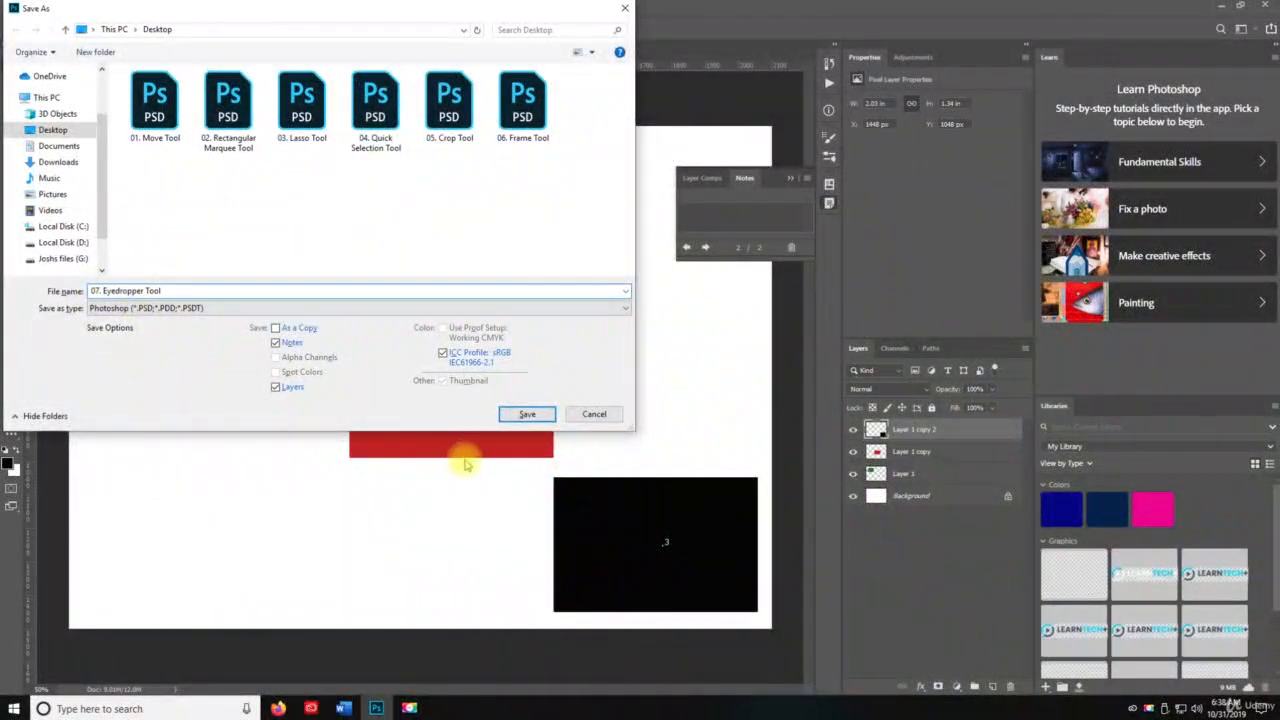
left_click(517, 416)
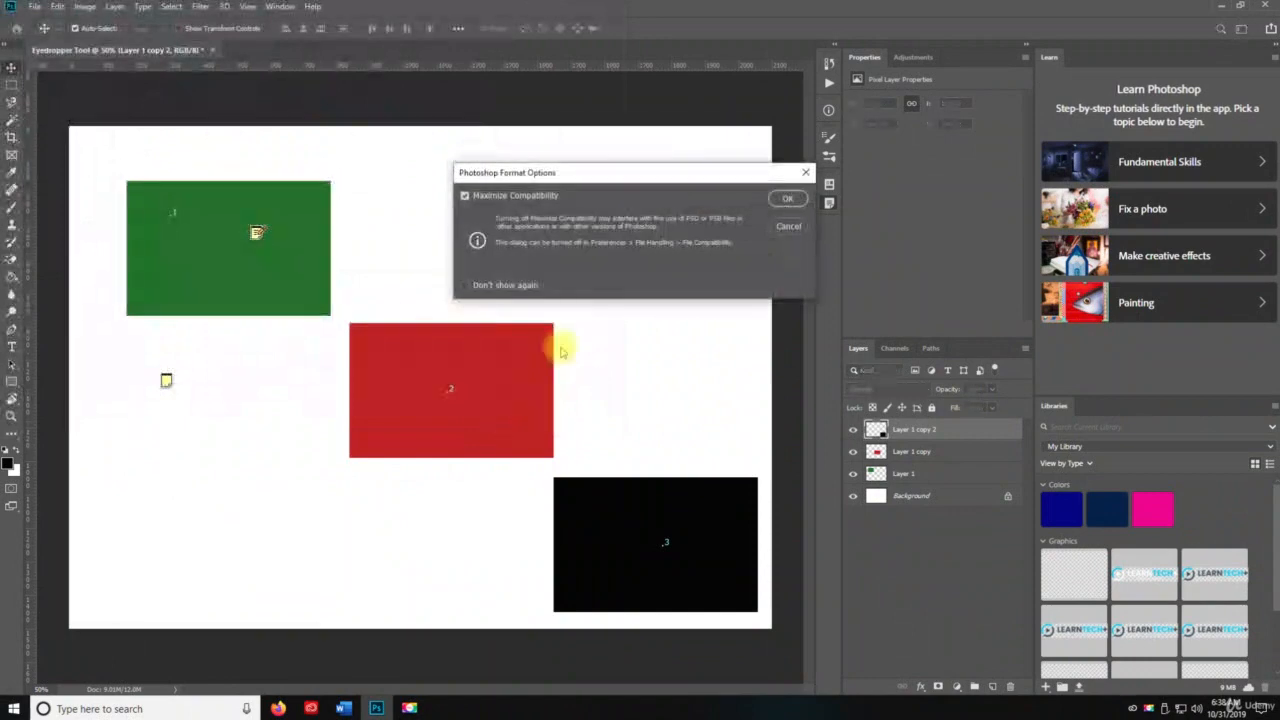
left_click(785, 198)
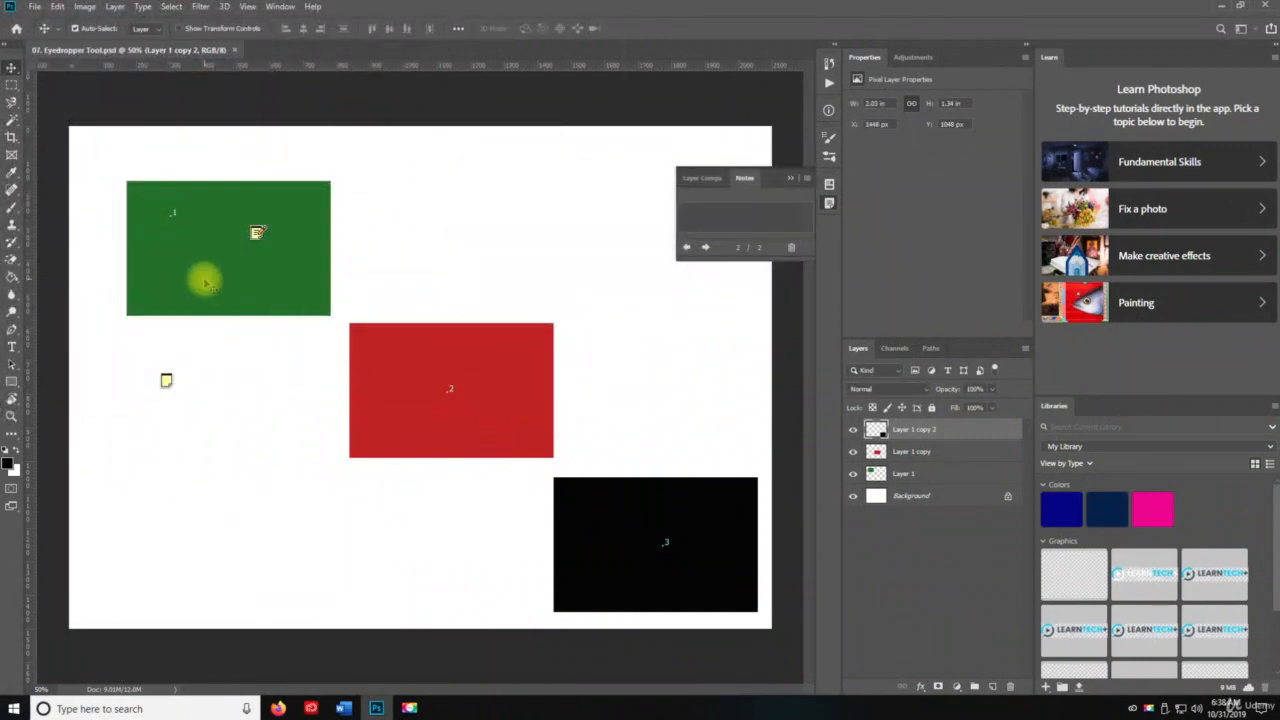